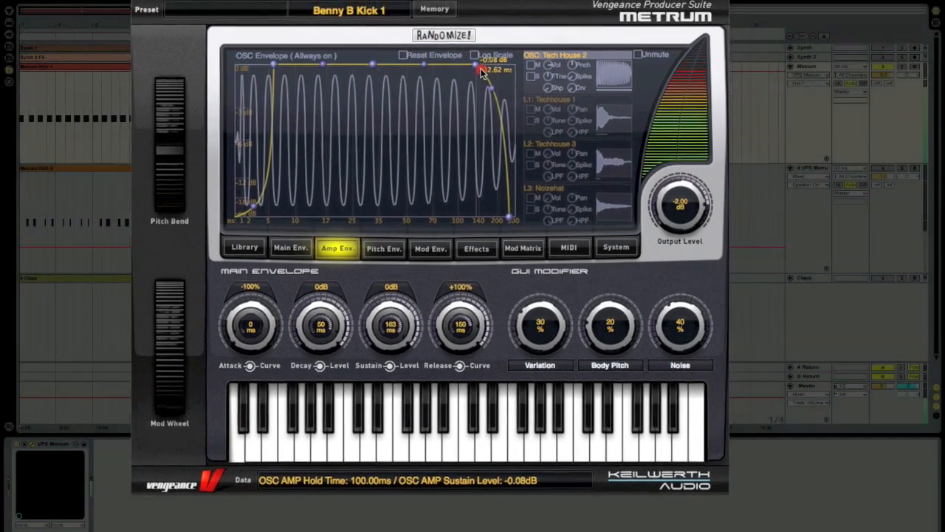
Step: On the Effects page, turn the Room Reverb mix down and set the Gated Reverb mix to 43%
left_click(480, 249)
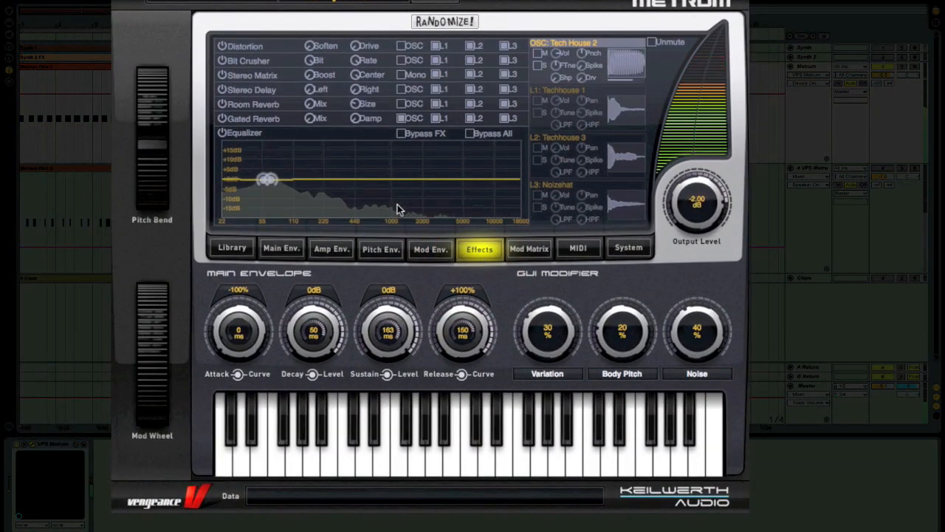
left_click_drag(310, 104, 311, 84)
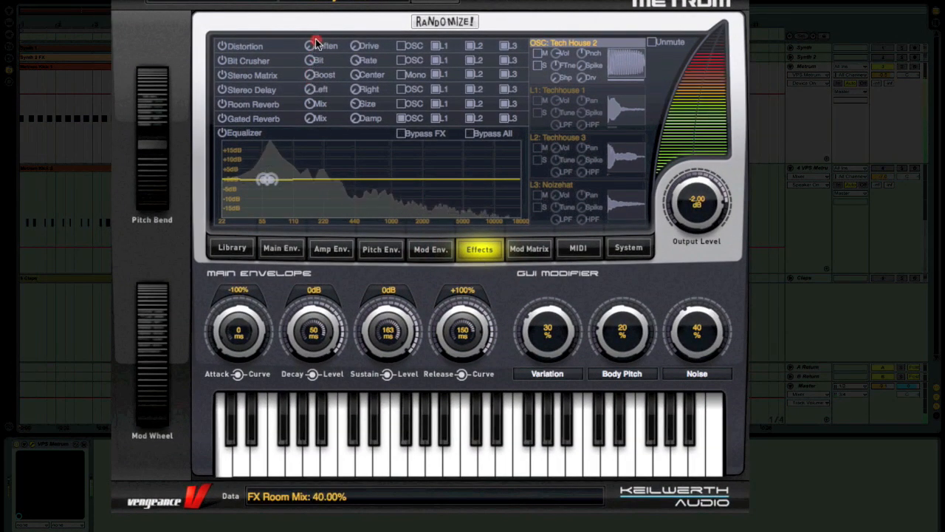
left_click_drag(314, 1, 312, 120)
left_click(310, 119)
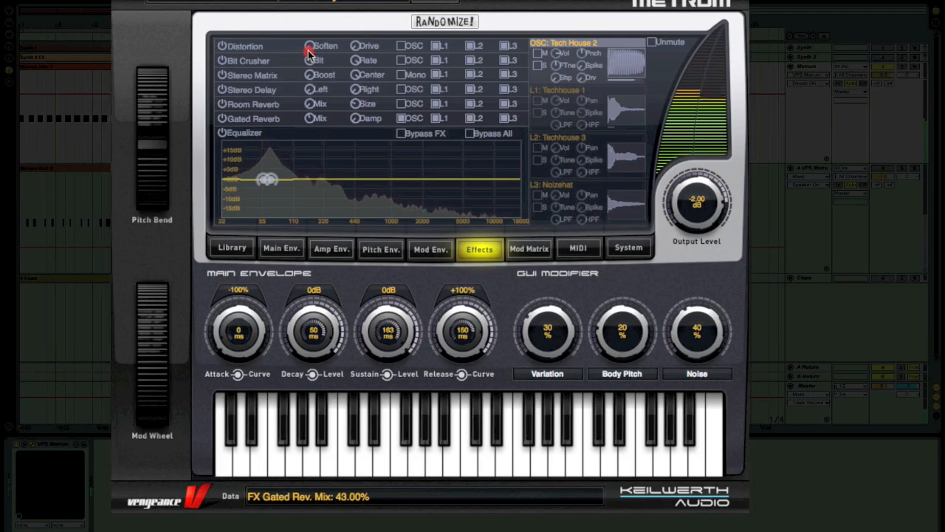
Step: In the Mod Matrix, raise the GUI Modifier 1 to L2 Volume amount to 75%
left_click(529, 248)
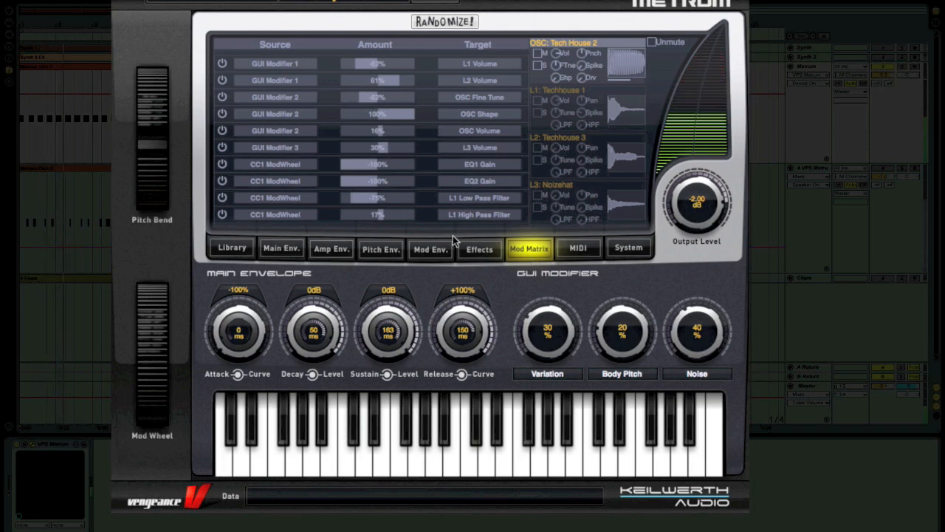
left_click(358, 71)
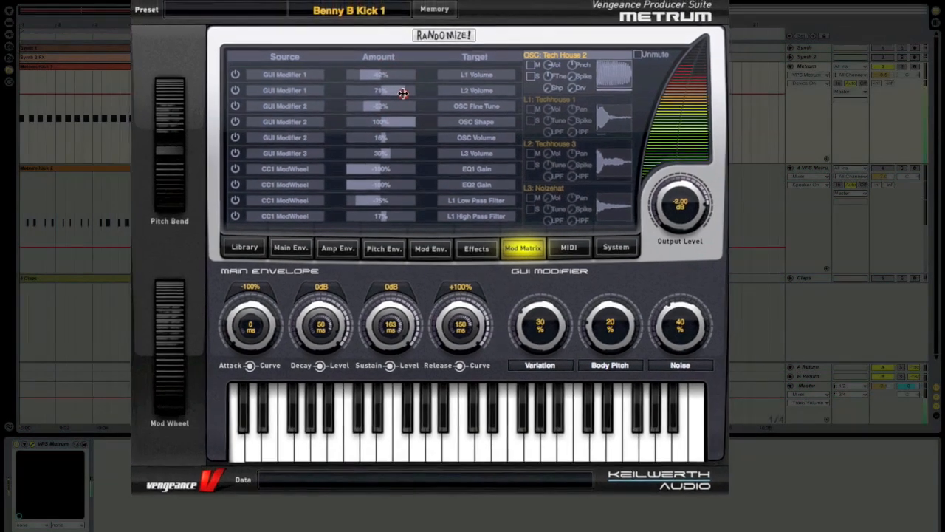
left_click(384, 74)
left_click(59, 150)
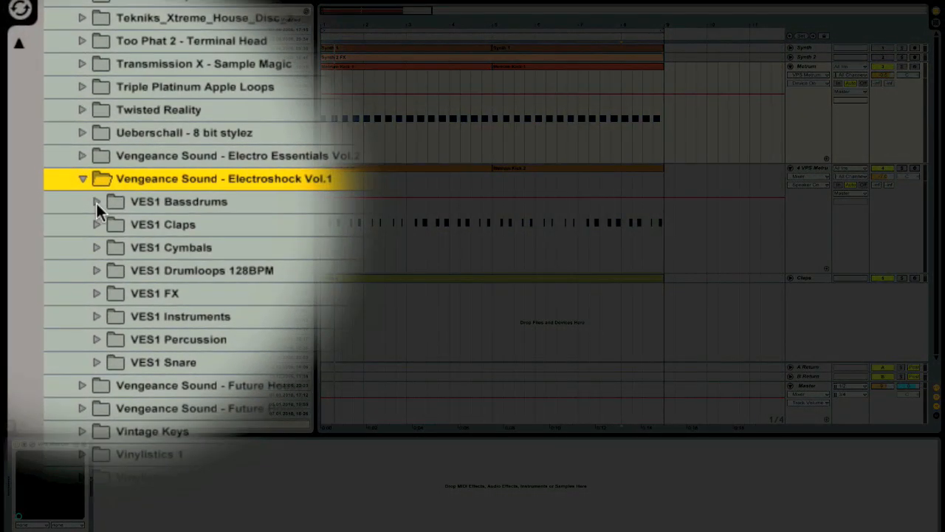
Step: Expand Electroshock Vol.1's VES1 Bassdrums folder and audition samples from 002.wav down to 020.wav
left_click(69, 167)
scroll(188, 204, "down", 2)
left_click(188, 206)
scroll(192, 205, "down", 4)
key("Down")
key("Down")
key("Down")
key("Down")
key("Down")
key("Down")
key("Down")
key("Down")
scroll(221, 244, "down", 2)
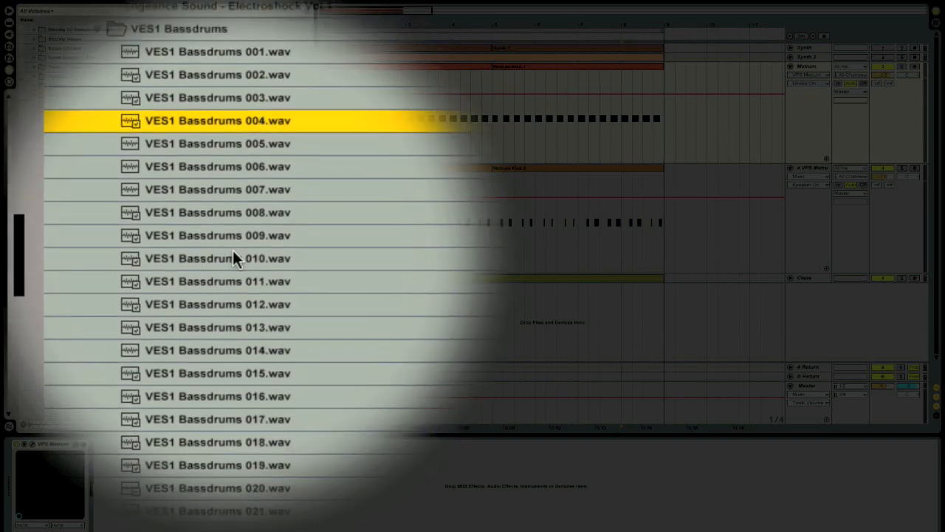
key("Down")
key("Down")
key("Down")
key("Down")
key("Down")
key("Down")
key("Down")
key("Down")
key("Down")
key("Down")
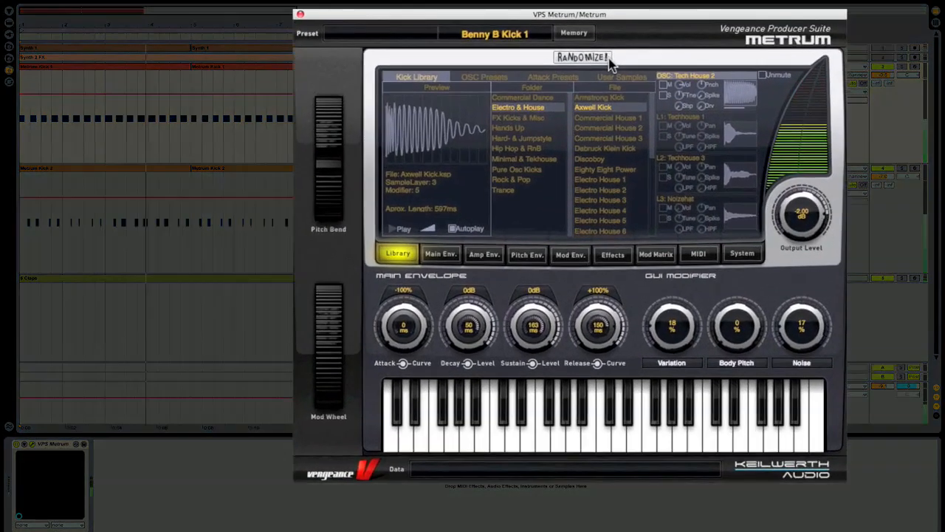
Step: Re-roll the randomizer until it gives Hardstyle Body 8 with UK Style 17, then show the System page
left_click(595, 110)
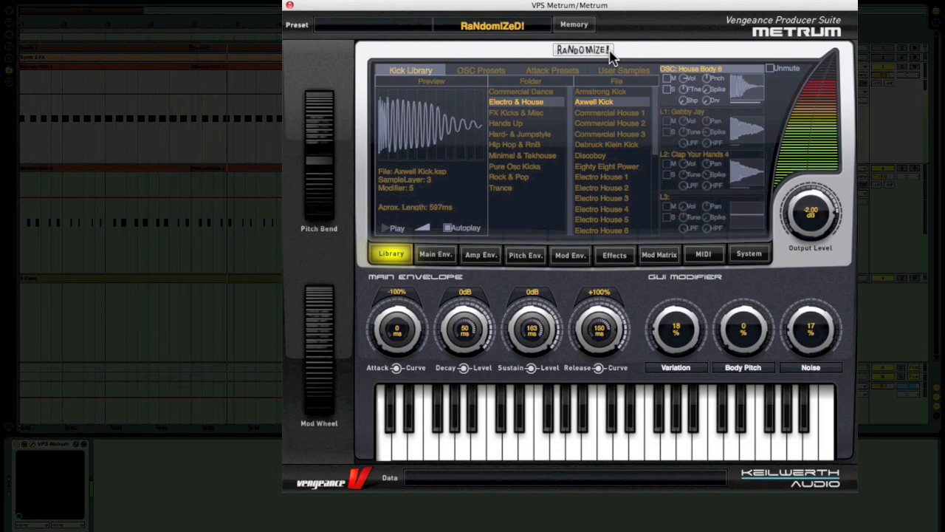
left_click(607, 50)
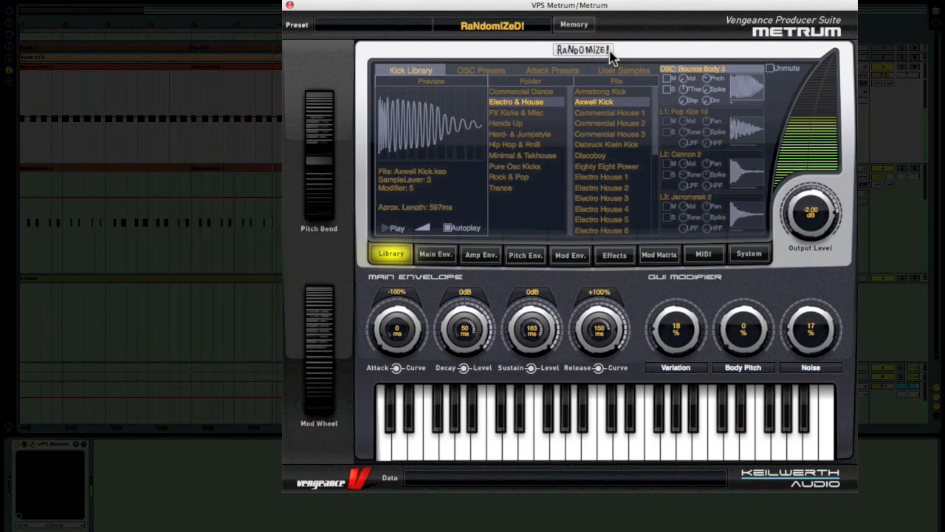
left_click(607, 50)
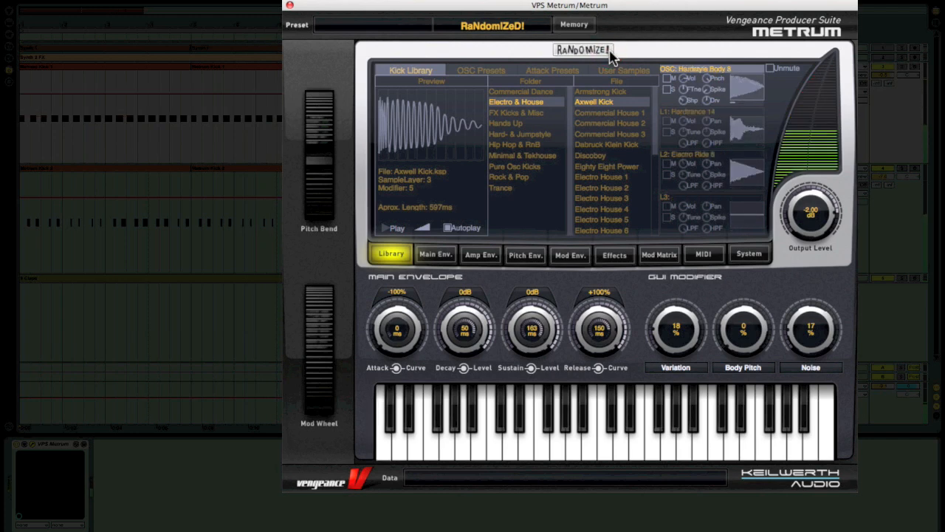
left_click(607, 51)
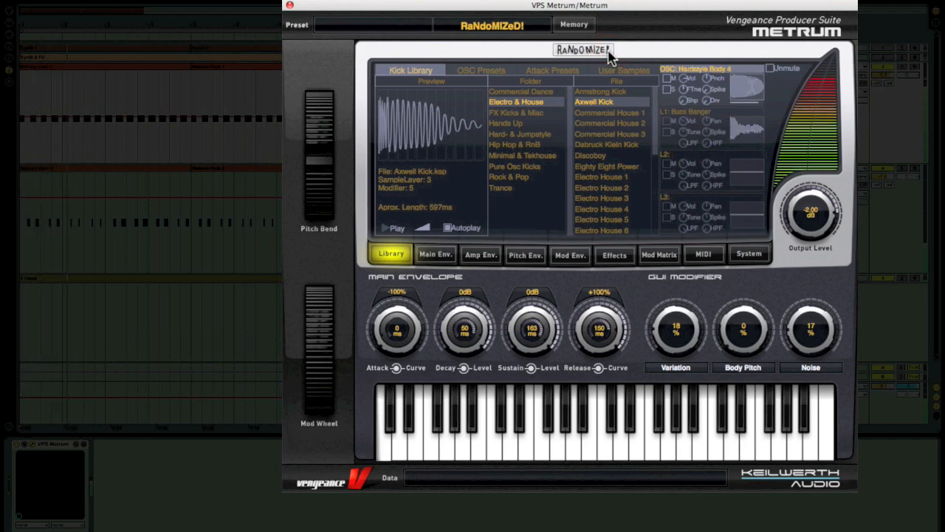
left_click(609, 52)
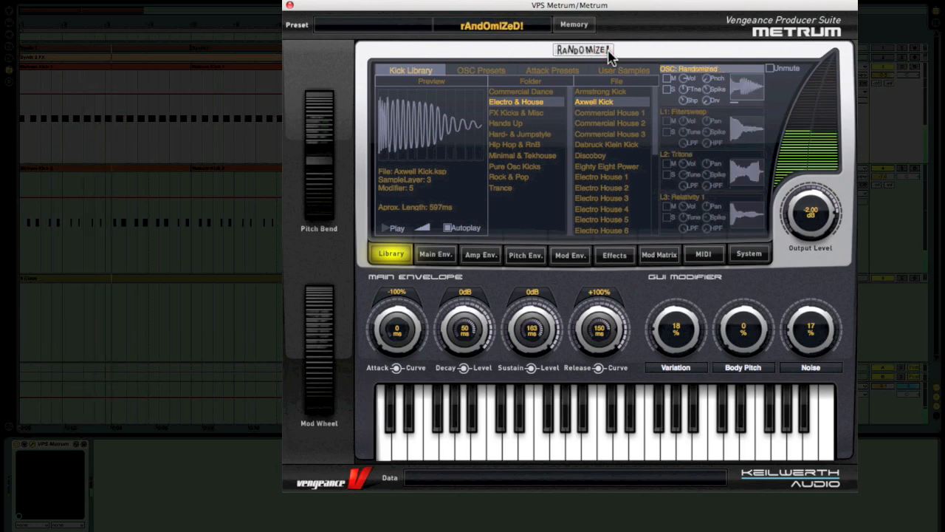
left_click(609, 52)
left_click(609, 52)
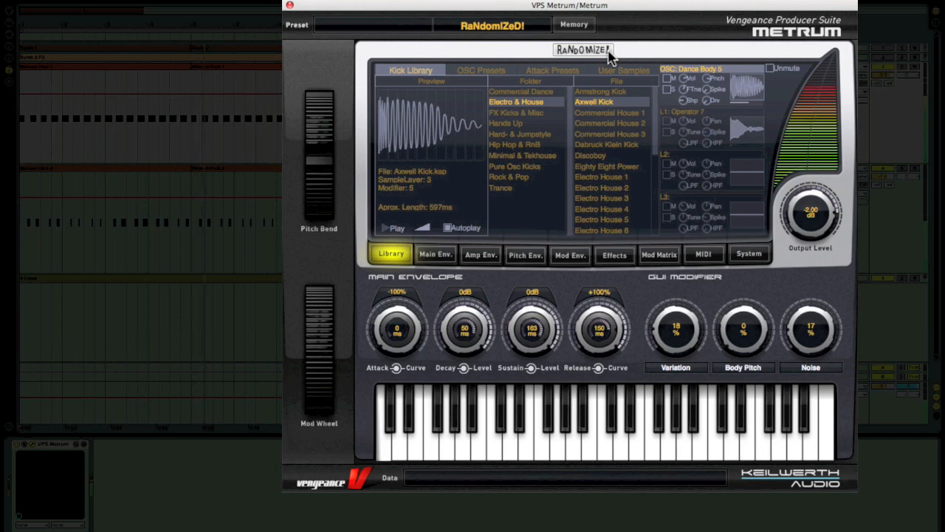
left_click(608, 51)
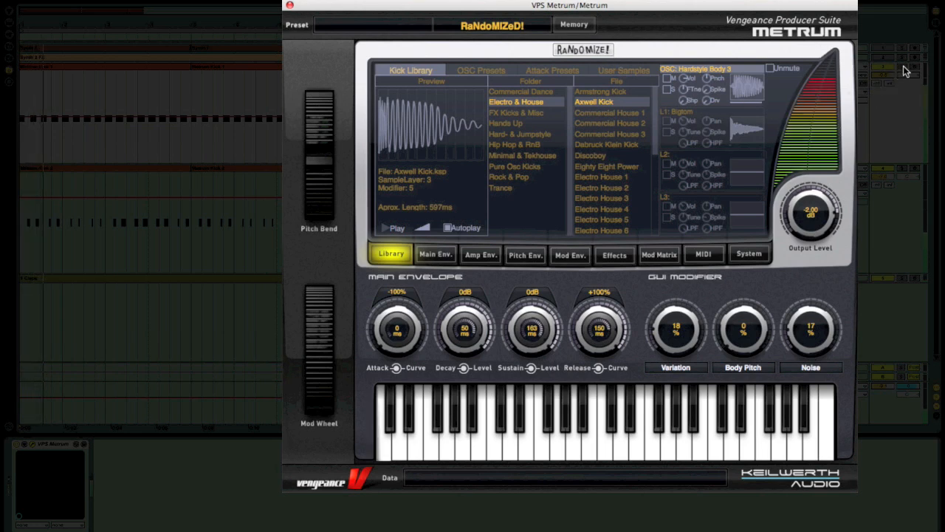
left_click(607, 52)
left_click(608, 52)
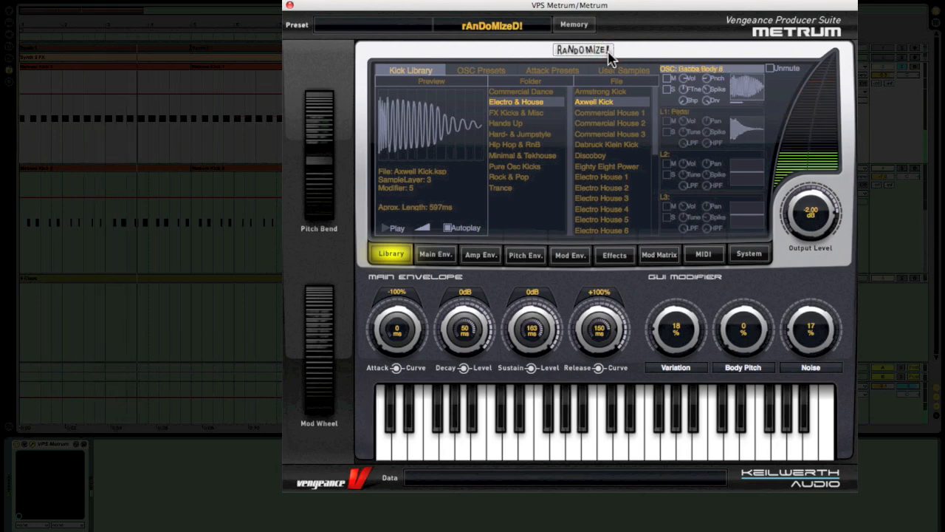
left_click(607, 53)
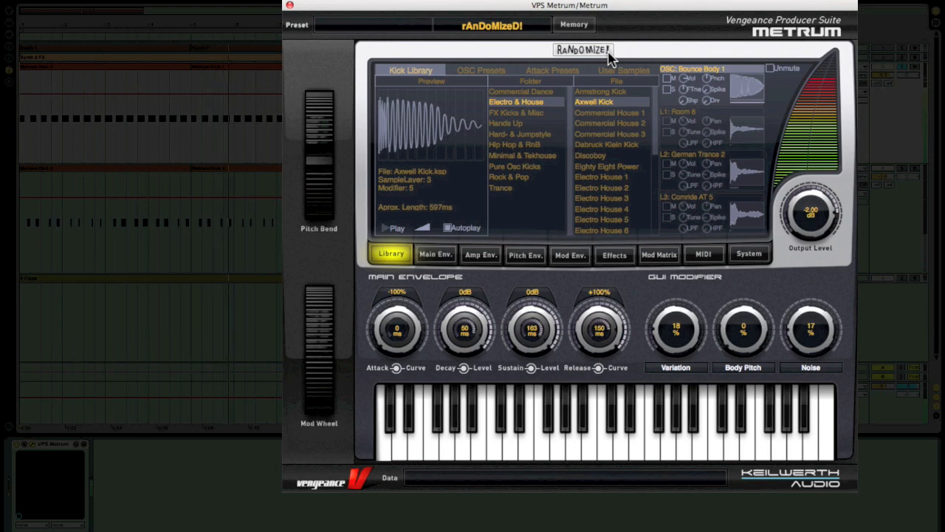
left_click(608, 53)
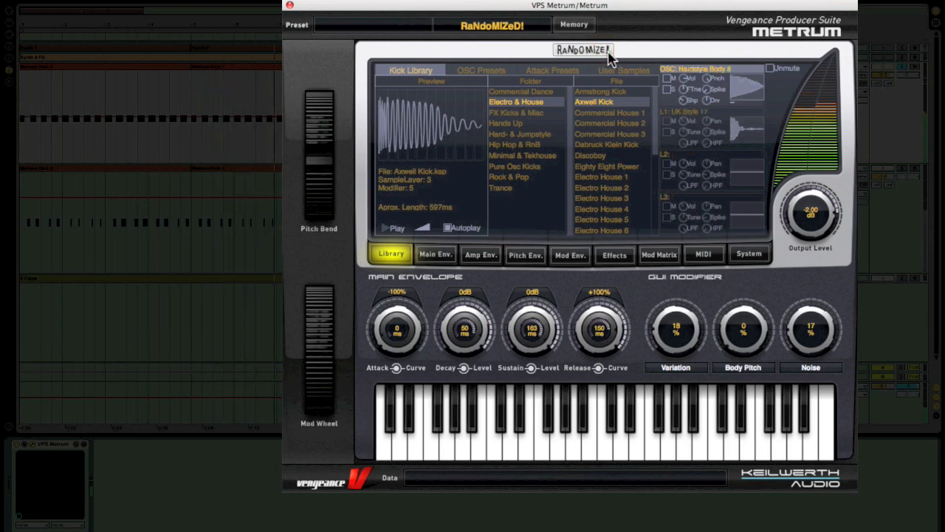
left_click(748, 255)
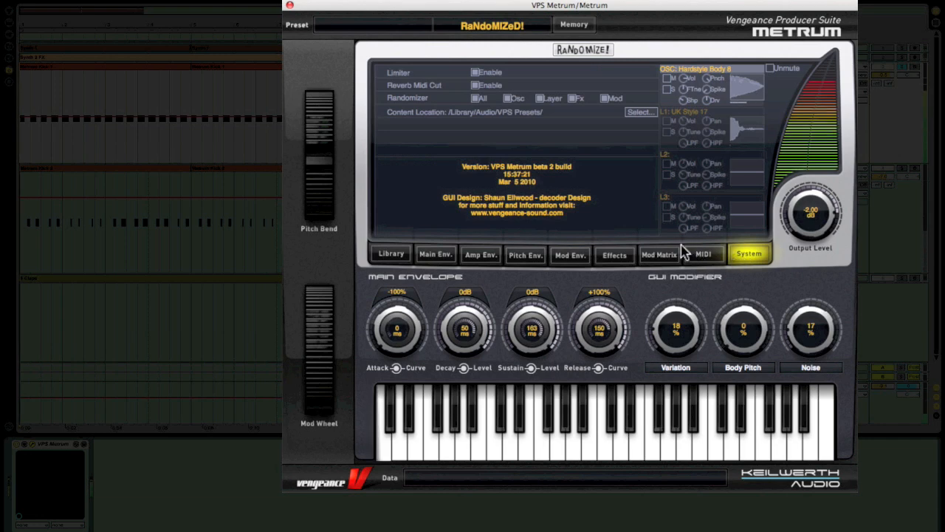
Step: In System, uncheck Randomizer All and tick only Osc
left_click(478, 99)
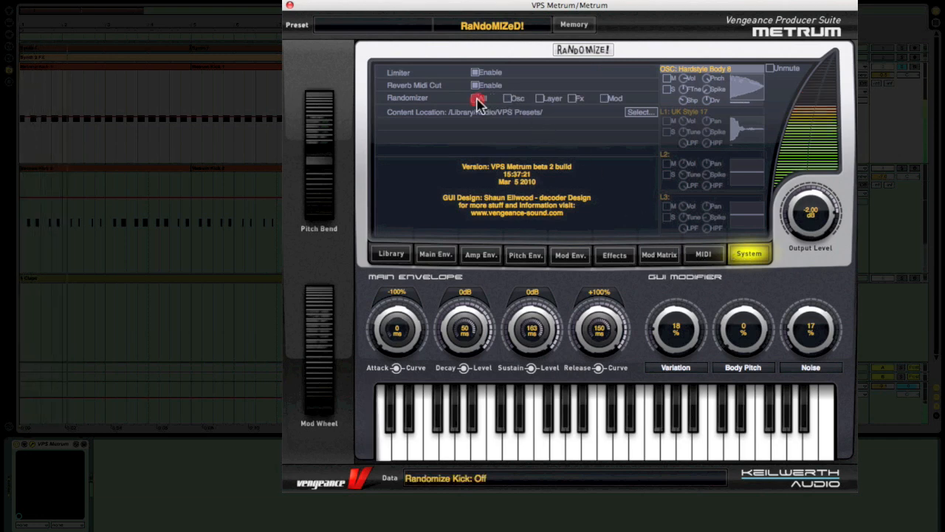
left_click(508, 99)
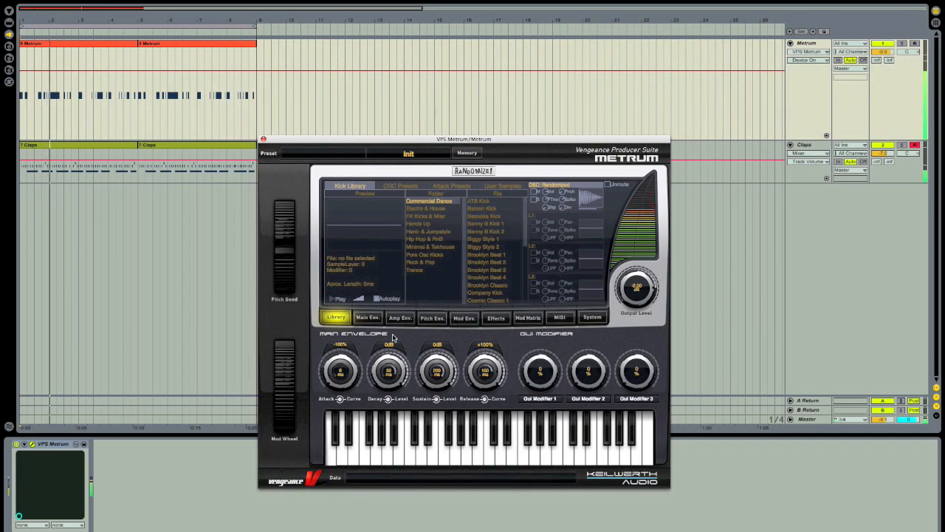
Step: In Attack Presets, preview the Real Attacks samples Acoukit, Acoustic Hit and Beatbox 2–4
left_click(451, 186)
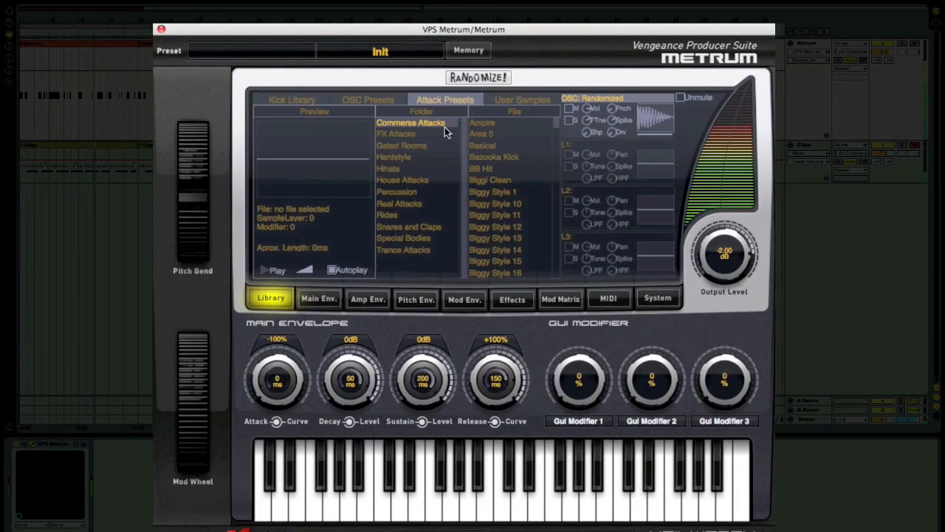
left_click(447, 167)
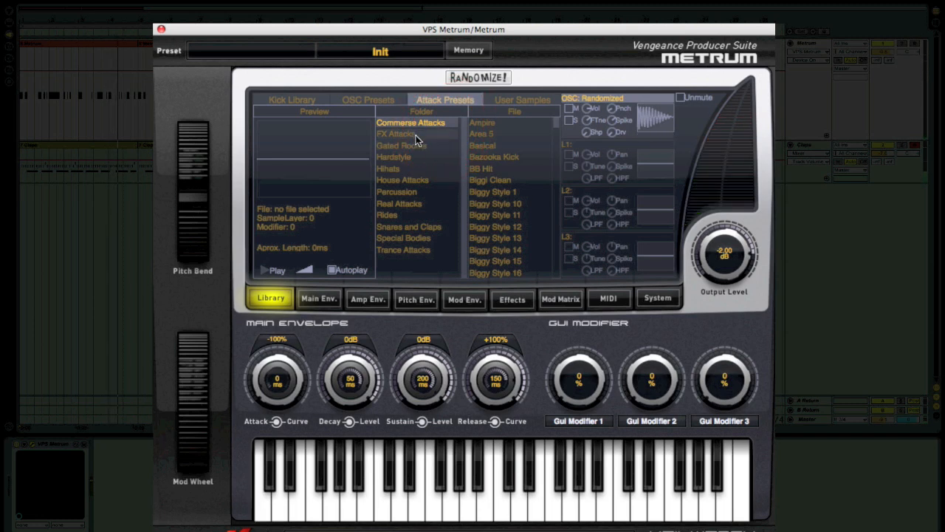
left_click(412, 135)
left_click(414, 180)
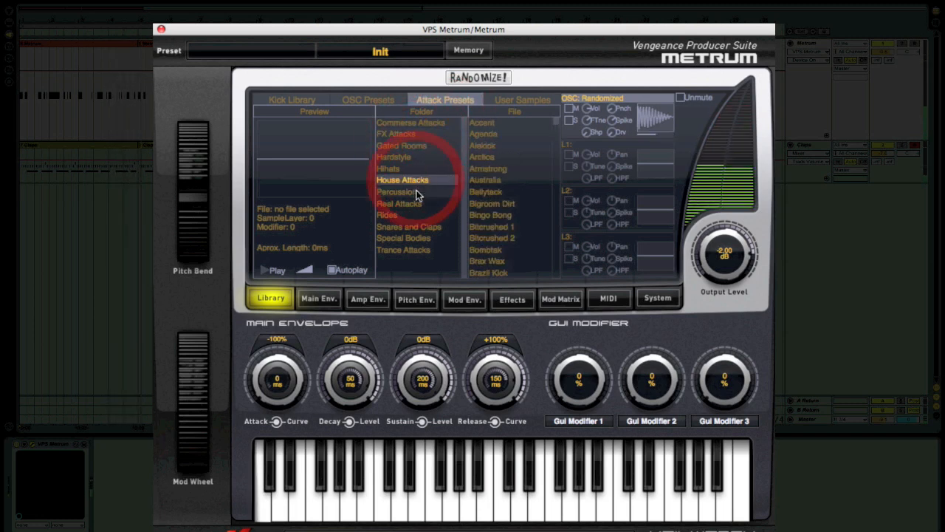
left_click(418, 205)
left_click(419, 205)
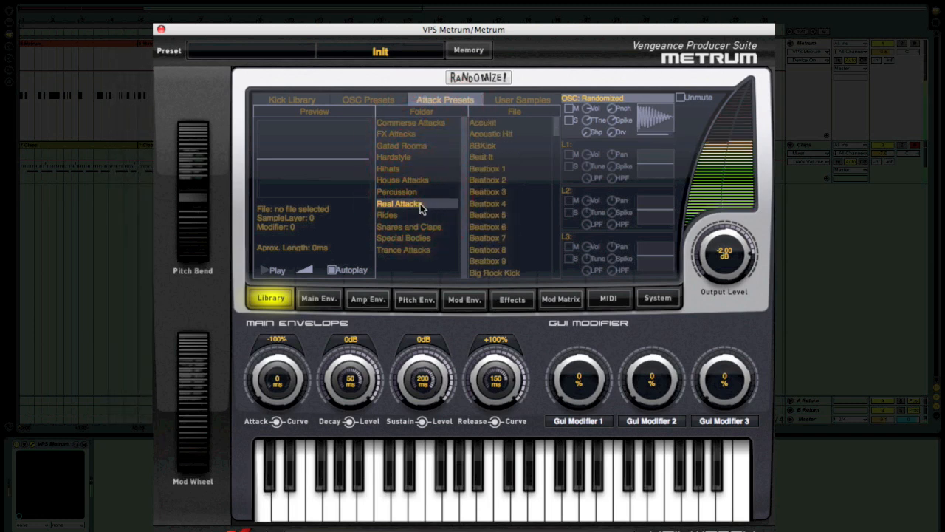
left_click(484, 124)
left_click(484, 134)
left_click(483, 178)
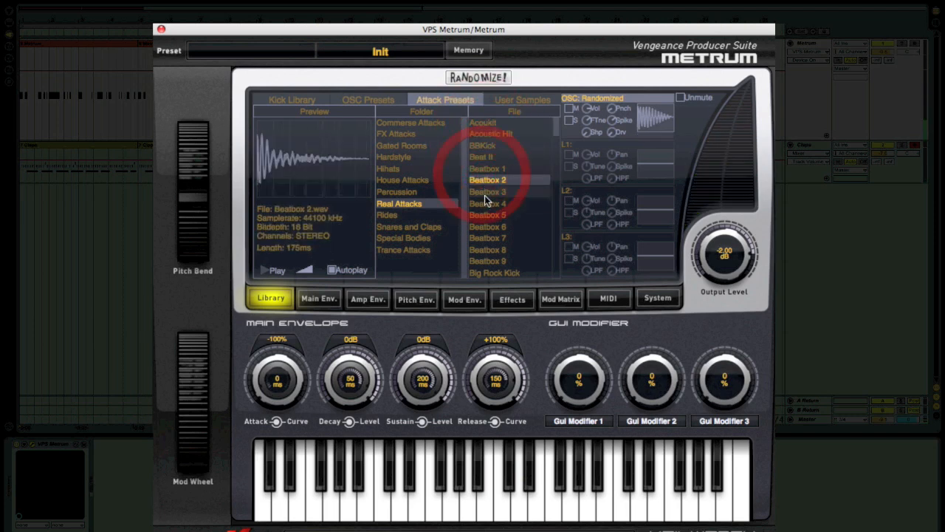
left_click(485, 195)
left_click(485, 204)
Step: Preview House Attacks samples Australia, Bellytack, Bigroom Dirt, Bitcrushed 1 and Alekick, then return to Real Attacks
left_click(428, 181)
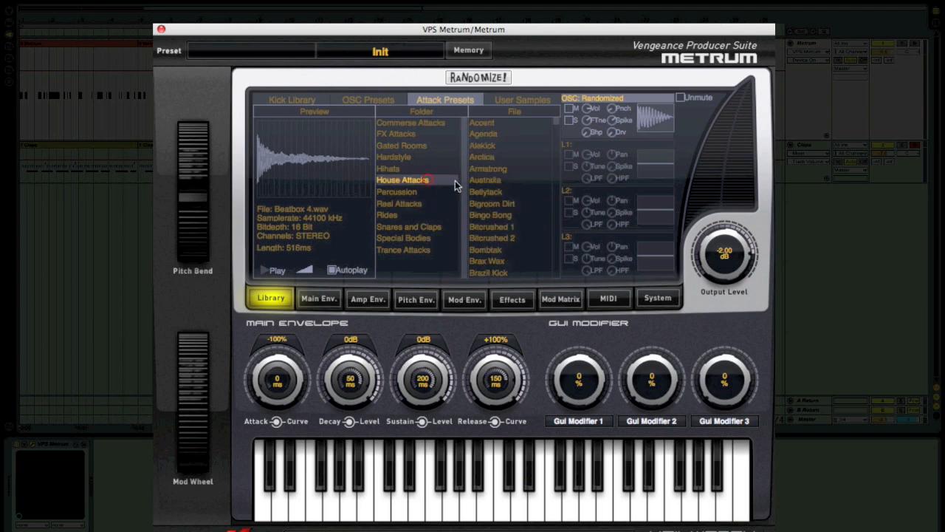
left_click(475, 180)
left_click(482, 192)
left_click(480, 203)
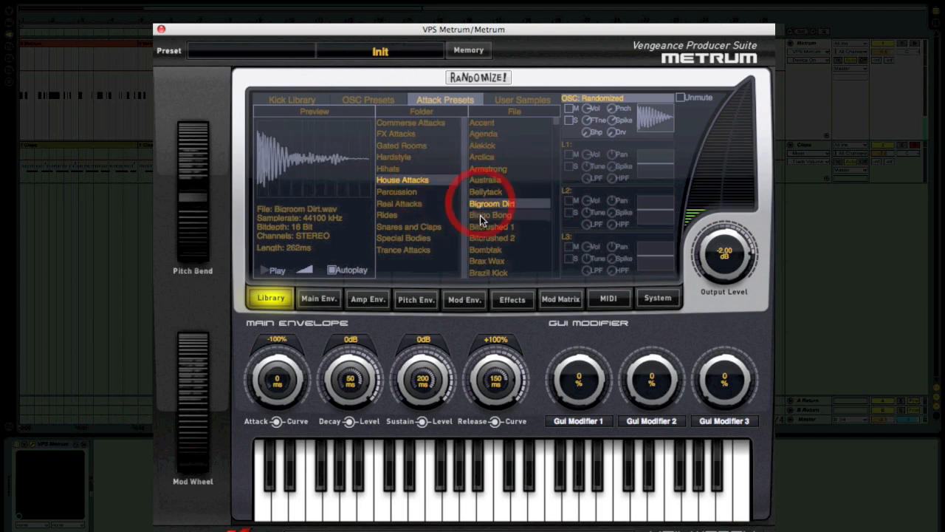
left_click(479, 226)
left_click(481, 145)
left_click(399, 203)
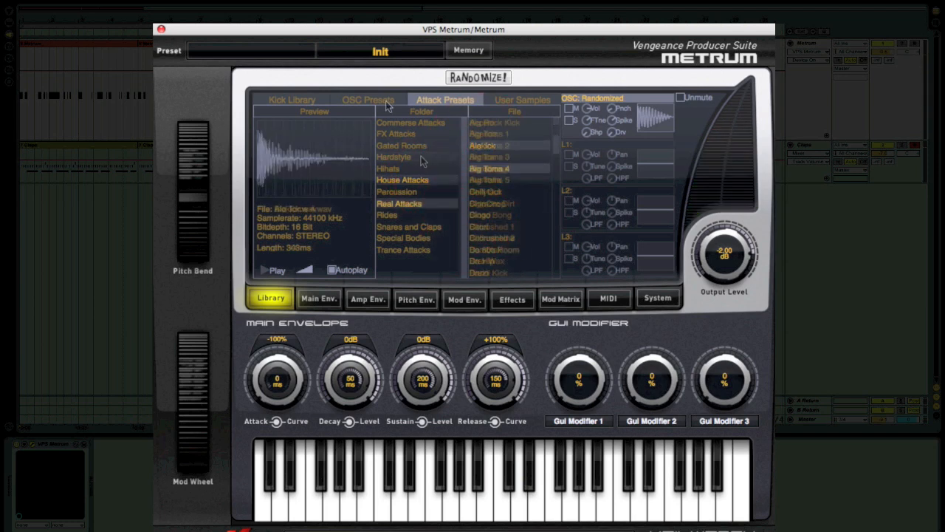
Step: In OSC Presets, preview Dance Bodies: Biggy Body 3, Bounce Body 2, Dance Body 2, Dance Body 6, Dance Hi Punch 1
left_click(384, 101)
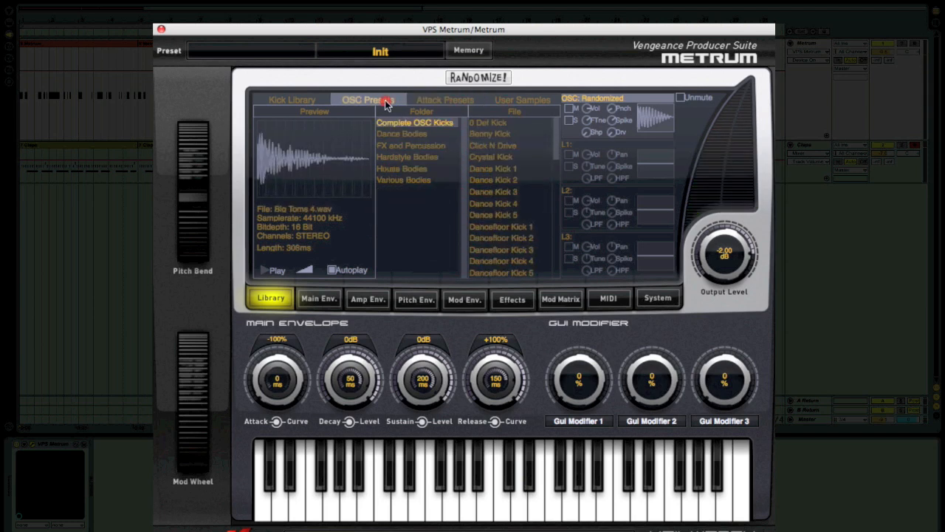
left_click(404, 134)
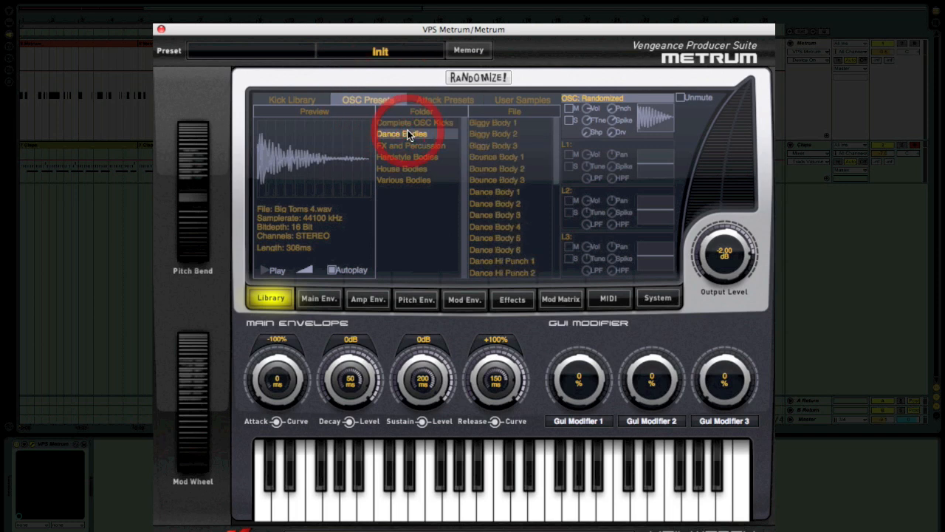
left_click(485, 145)
left_click(496, 168)
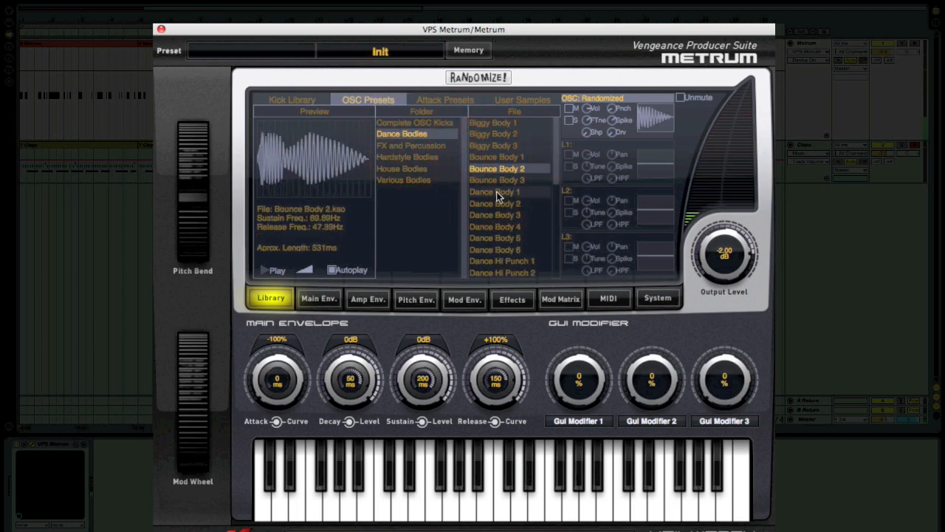
left_click(496, 202)
left_click(493, 250)
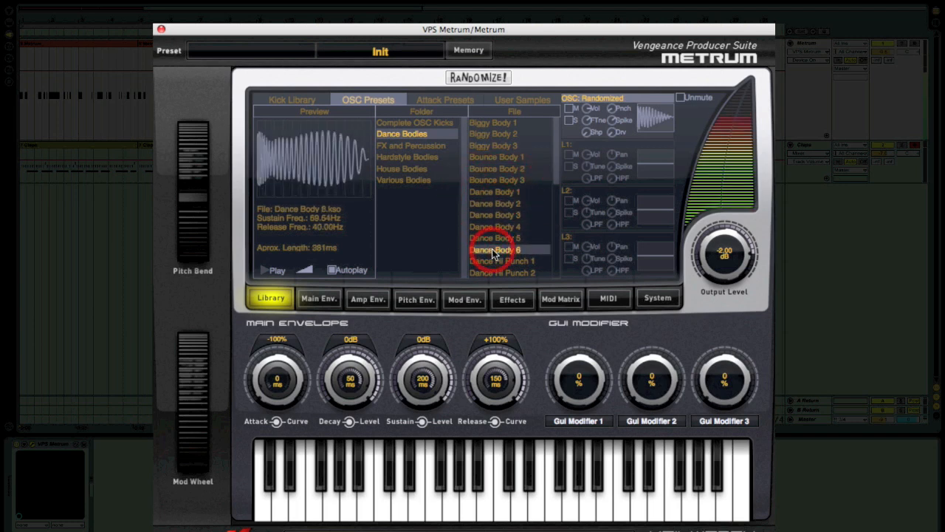
left_click(494, 261)
Step: Preview Hardstyle Bodies presets Gabba Body 6 and Hardstyle Body 2 through 4
left_click(433, 159)
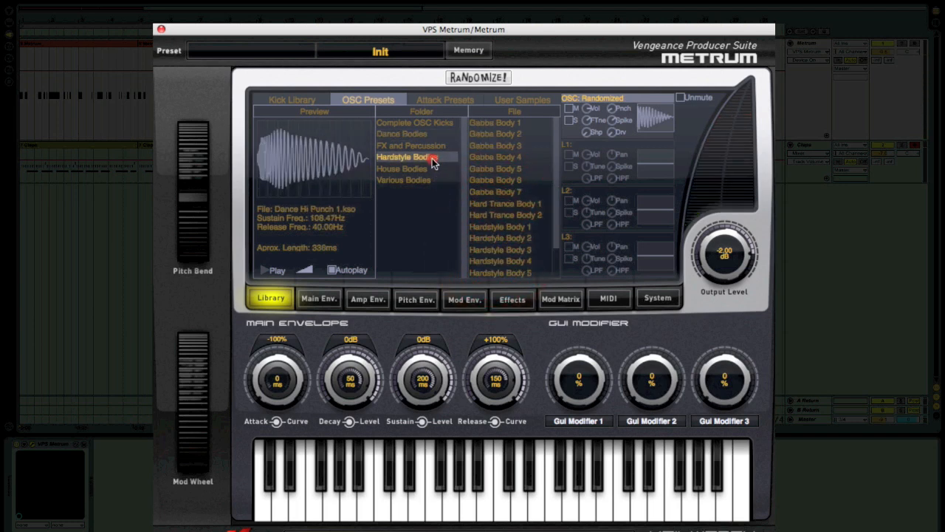
left_click(495, 179)
left_click(495, 238)
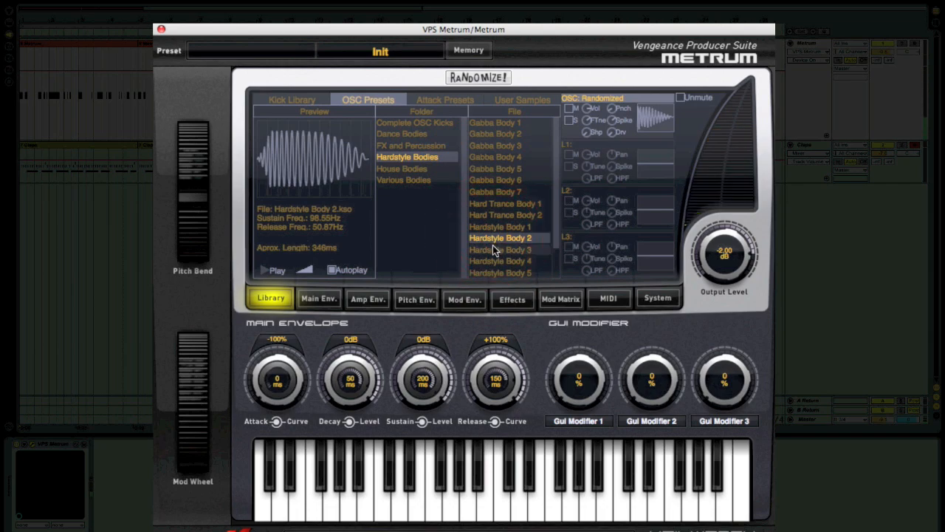
left_click(493, 247)
left_click(493, 259)
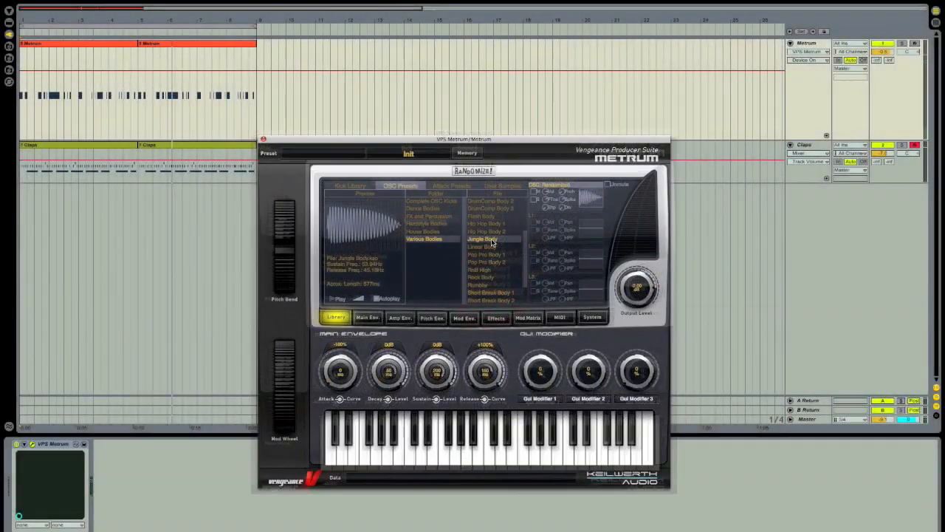
Step: Load Jungle Body as the oscillator with KnockKnock, Rimshot 28 and Analog Ride 1 on layers L1–L3
left_click(490, 241)
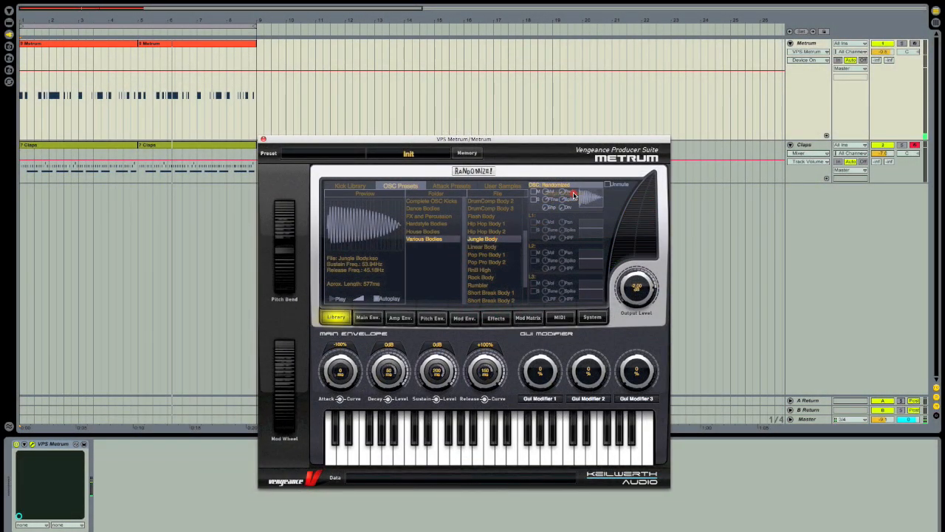
left_click(499, 283)
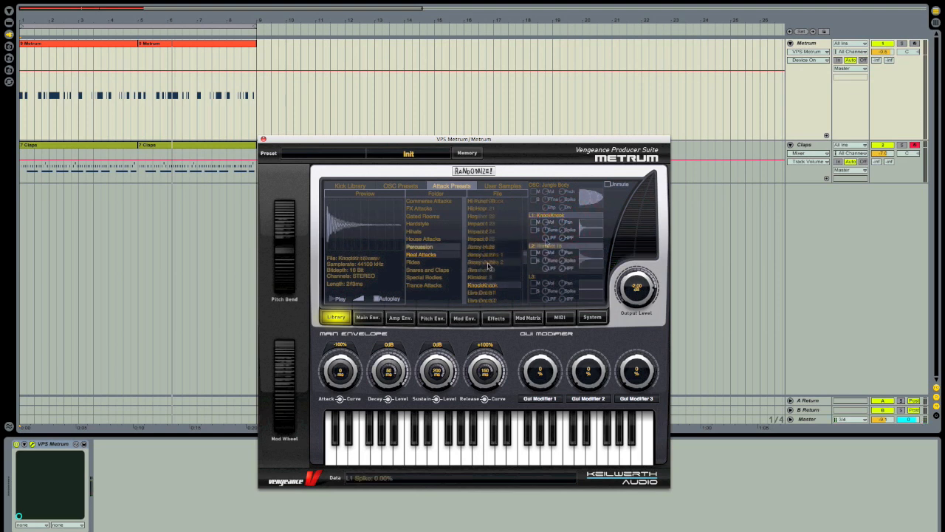
left_click(555, 260)
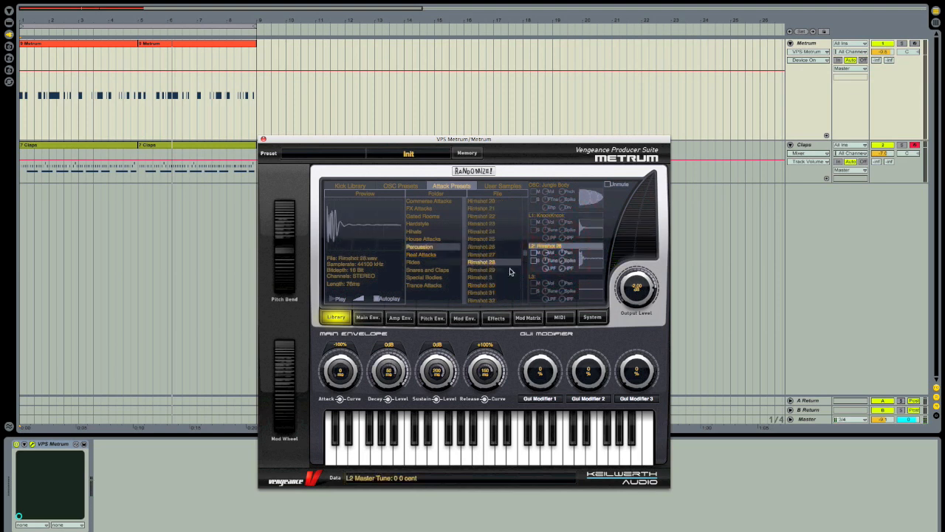
left_click(485, 210)
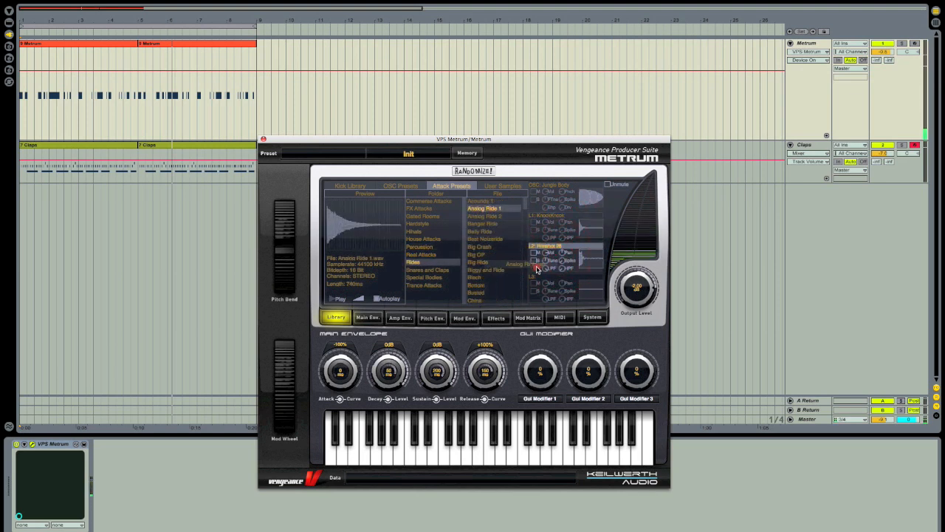
left_click_drag(537, 269, 541, 275)
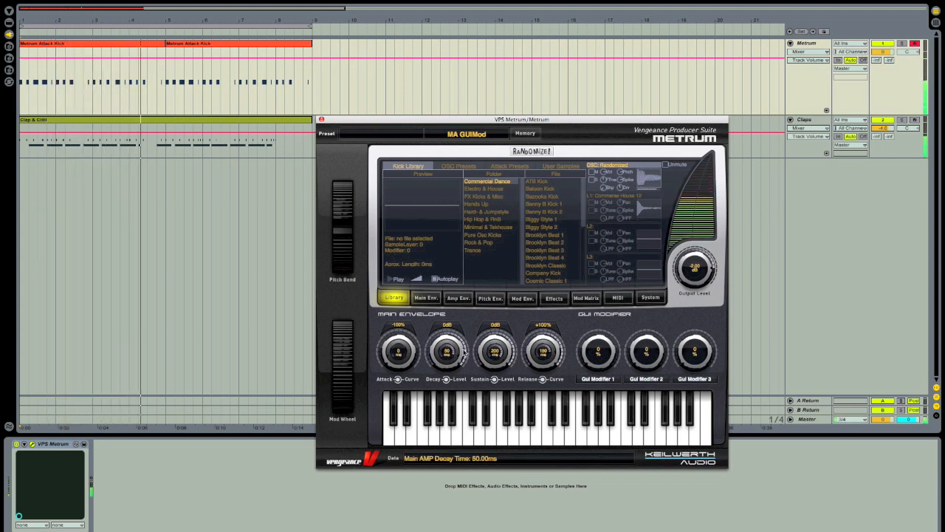
Step: Show the Mod Matrix and check GUI Modifier 1's 100% routings to OSC Shape and FX Gated Rev Mix
left_click(585, 298)
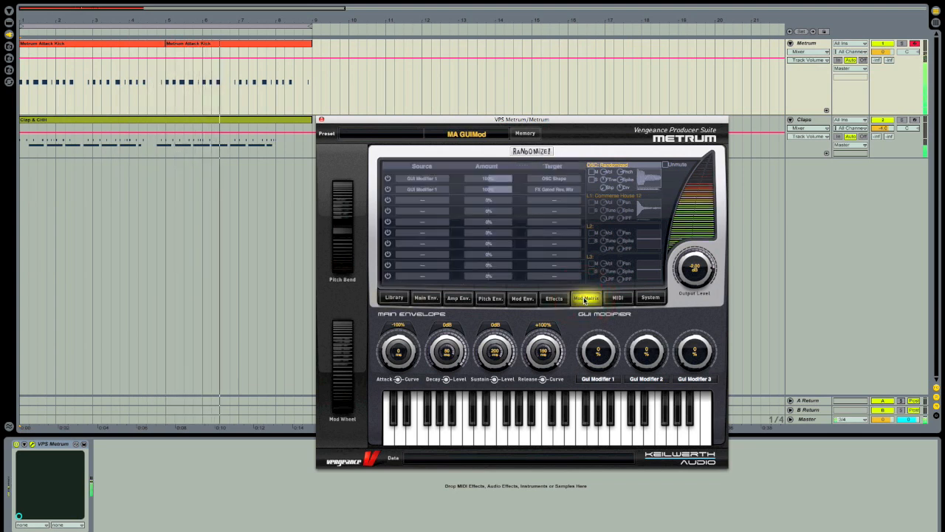
left_click(599, 358)
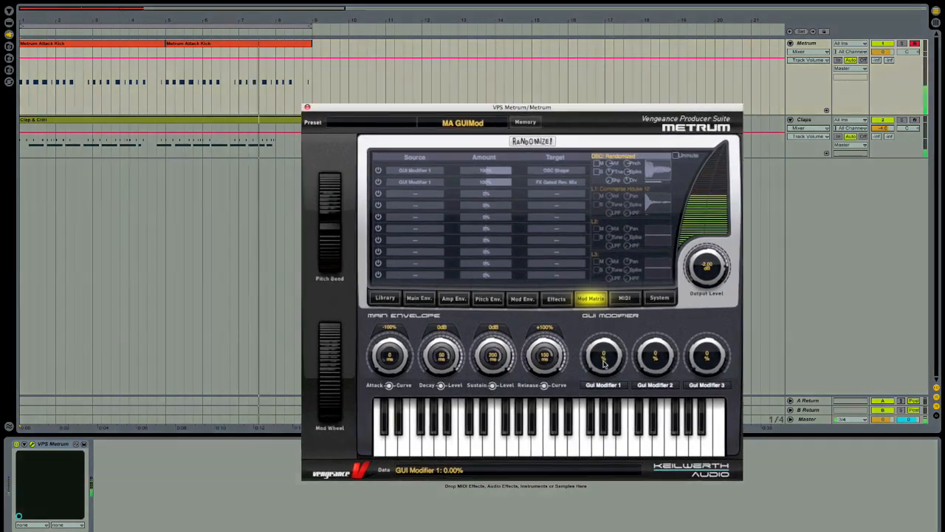
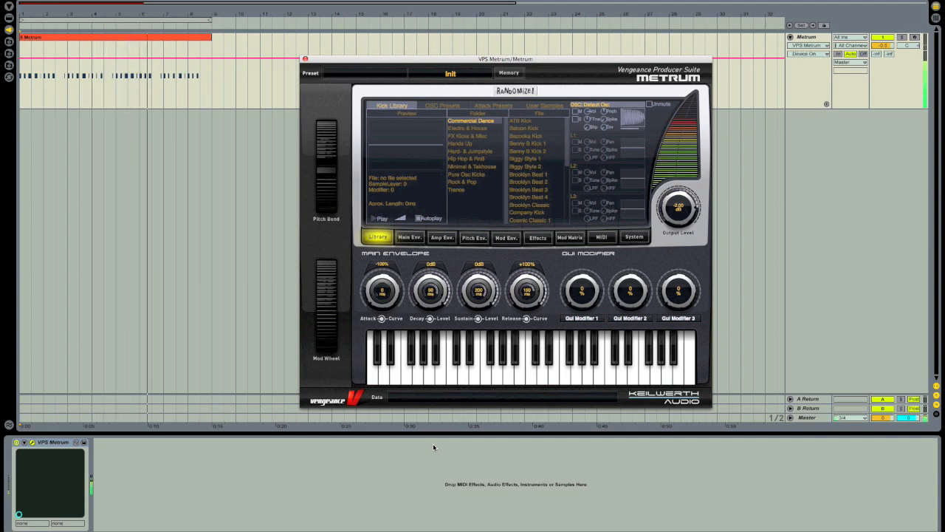
Step: Close the VPS Metrum kick window and add an empty '2 MIDI' track below it
key("super+shift+t")
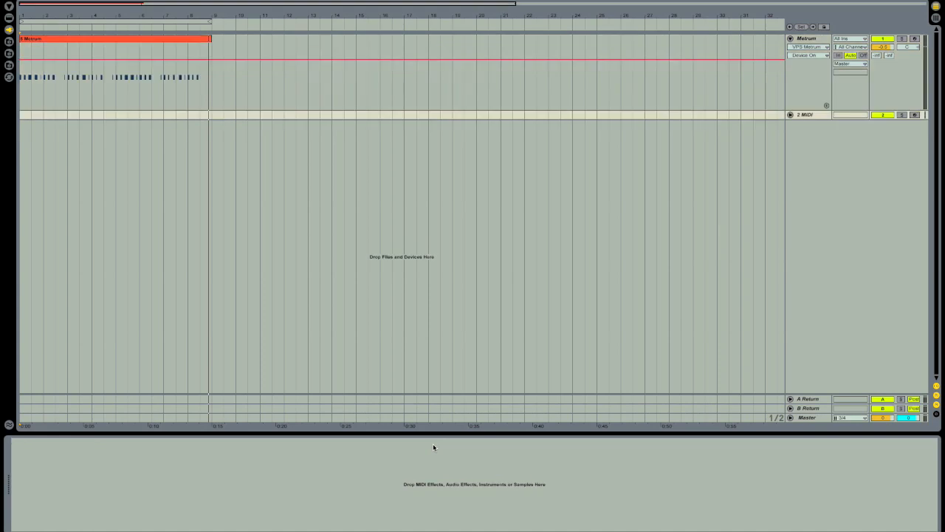
Step: Unfold the '2 MIDI' track and drag VPS Metrum from the Plug-In browser onto it
left_click(791, 115)
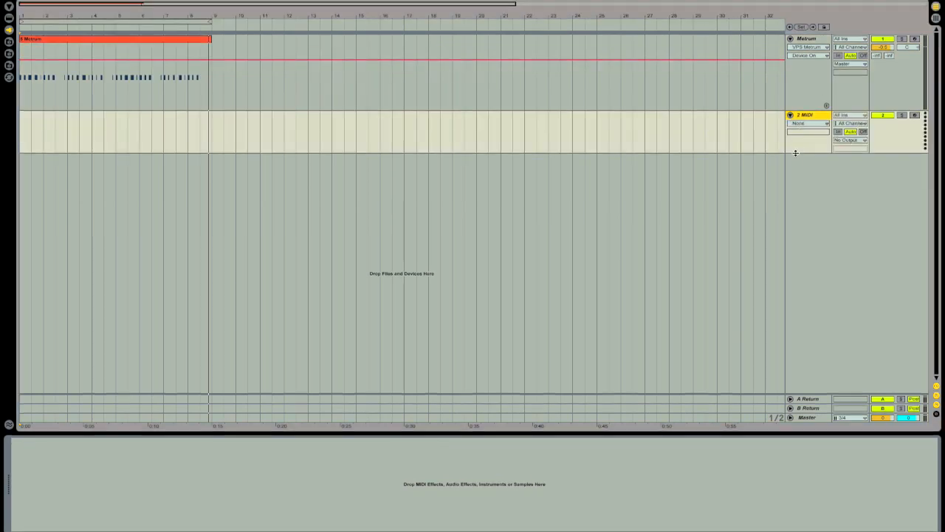
key("super+alt+p")
left_click_drag(53, 258, 169, 197)
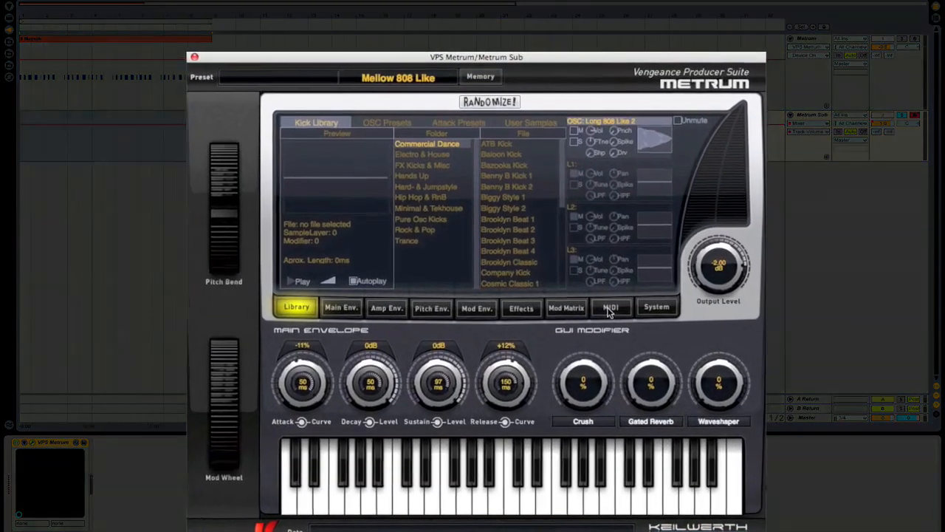
Step: Show the MIDI page of the Metrum Sub instrument
left_click(571, 309)
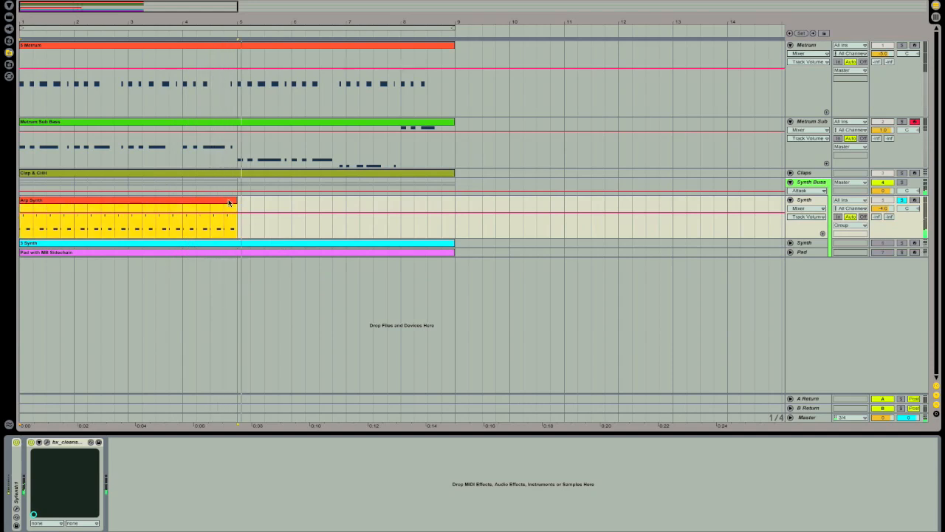
Step: Show the Synth clip's notes and its device chain, including VPS MB Sidechain
key("shift+Tab")
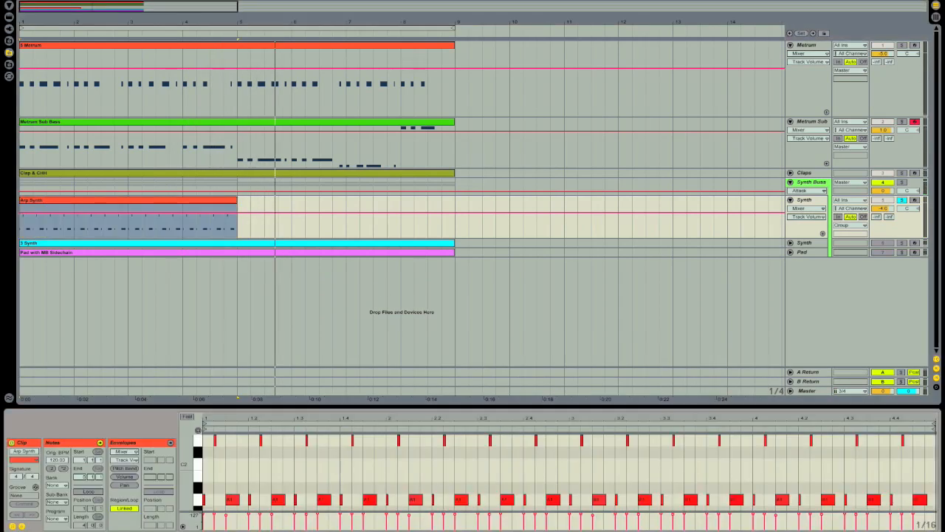
left_click(818, 244)
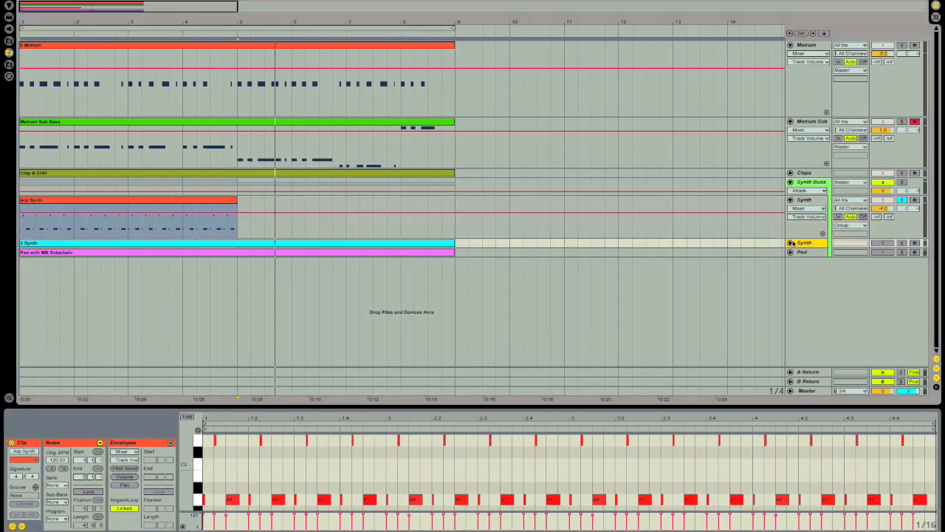
left_click(791, 243)
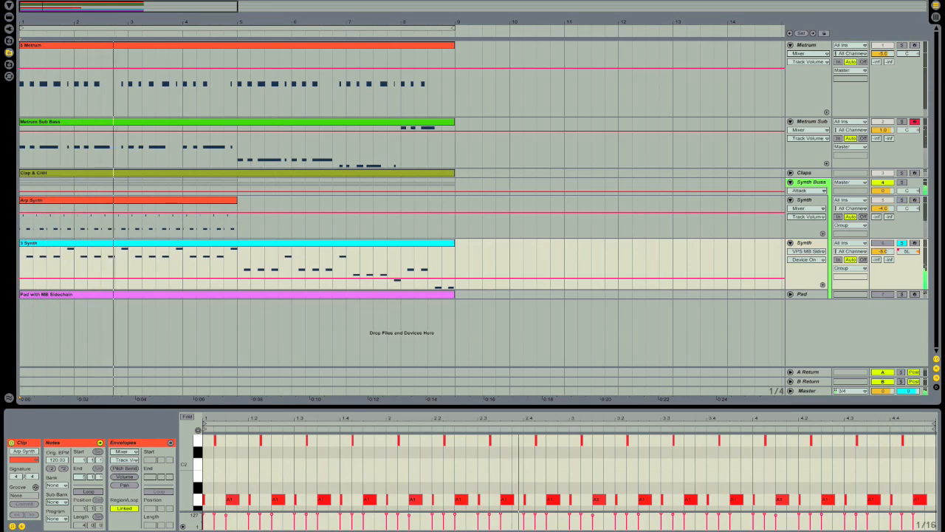
key("shift+Tab")
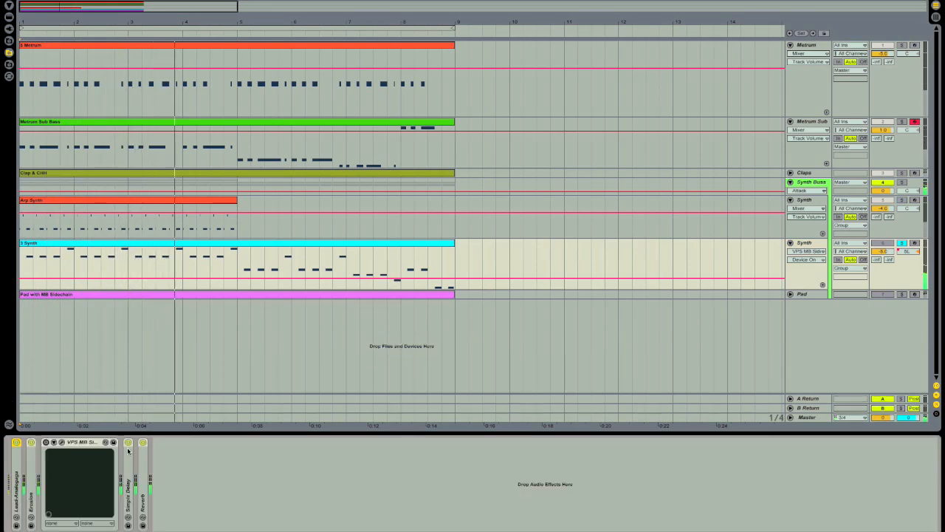
left_click(62, 442)
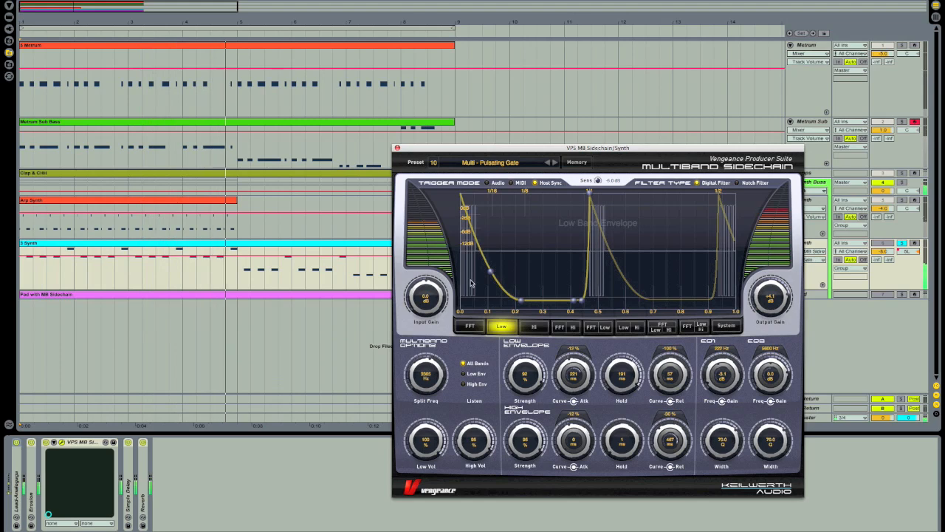
left_click(397, 148)
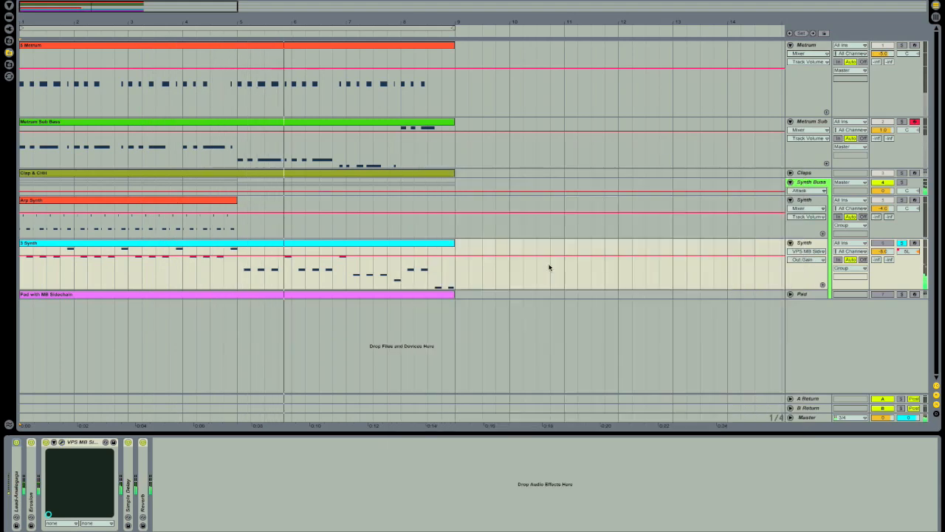
Step: Fold the Synth track, then unfold and select the Pad track to see its sidechain effect
left_click(790, 243)
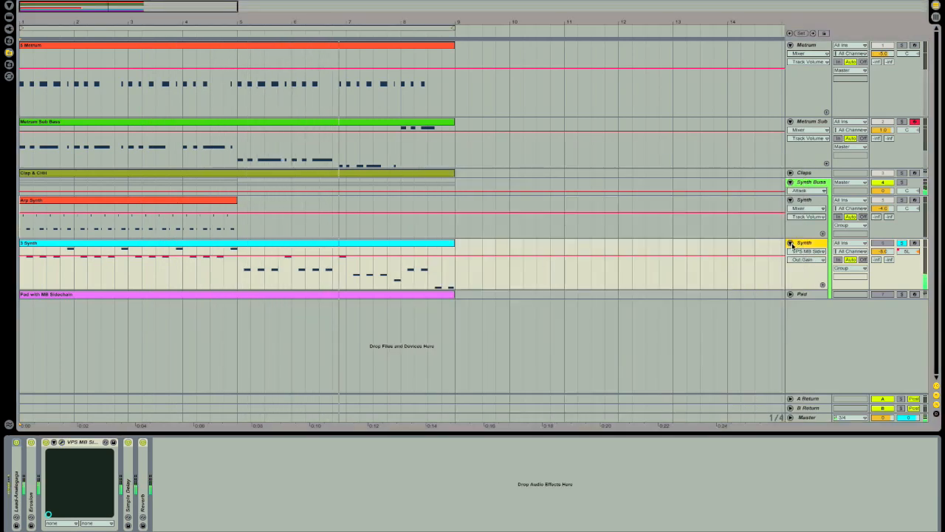
left_click(791, 252)
left_click(807, 252)
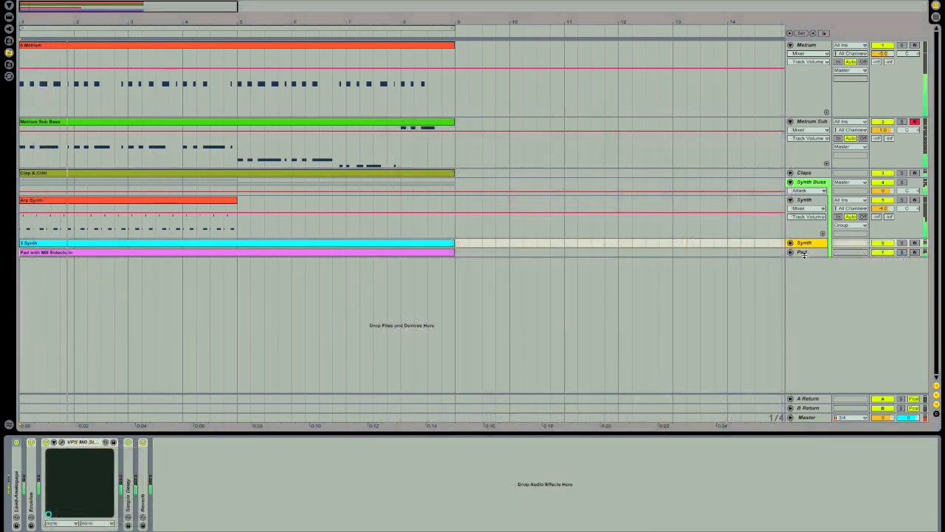
left_click(802, 252)
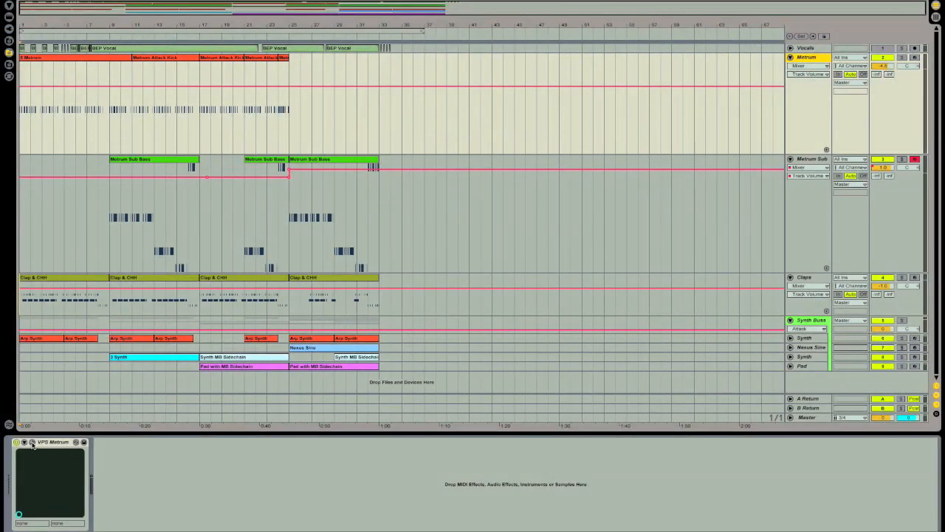
Step: Open the VPS Metrum settings for Metrum and Metrum Sub, then the Pad's sidechain settings
left_click(32, 442)
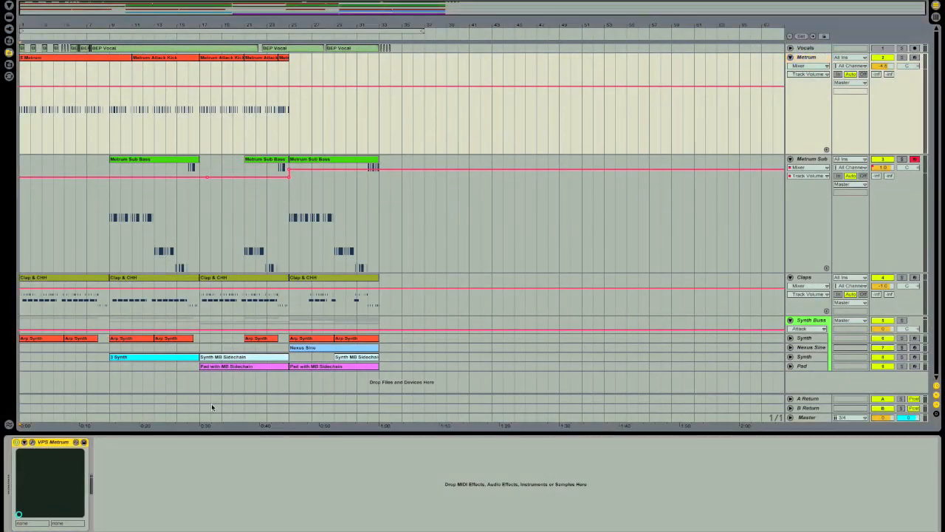
left_click(820, 161)
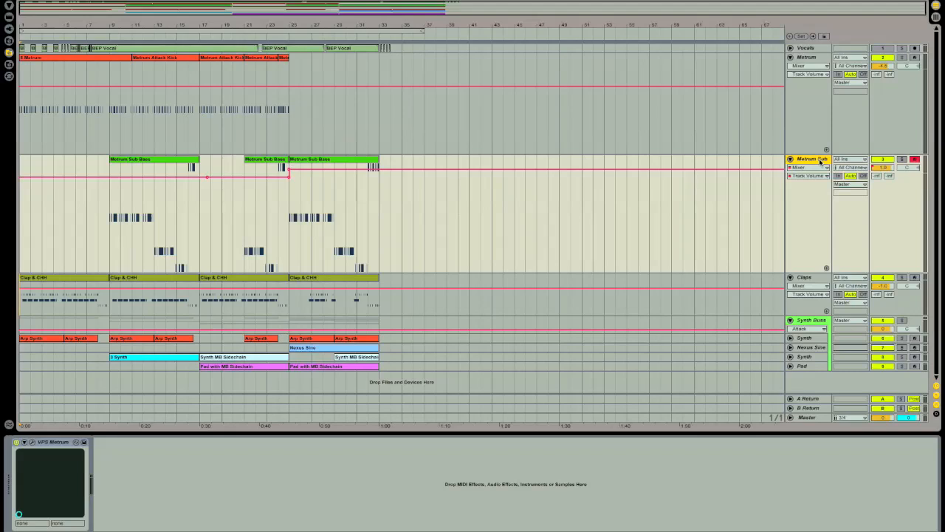
left_click(32, 442)
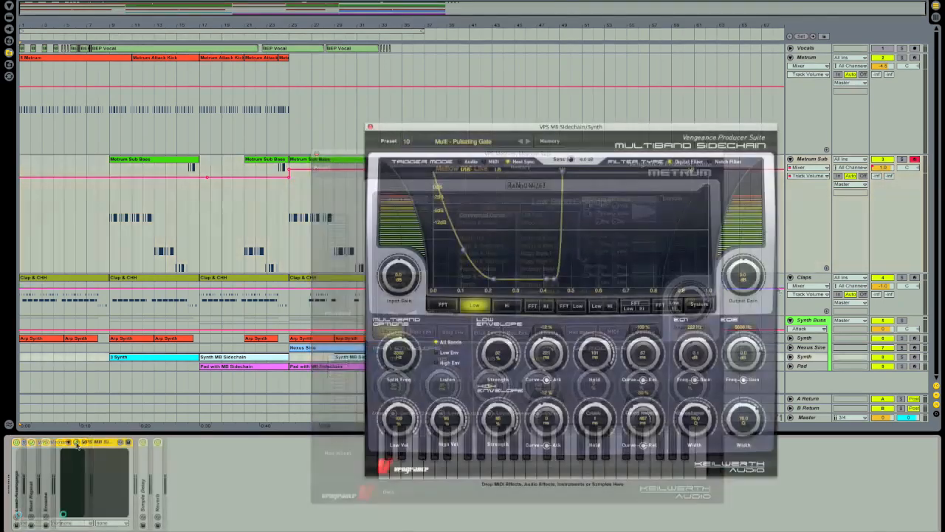
left_click(818, 367)
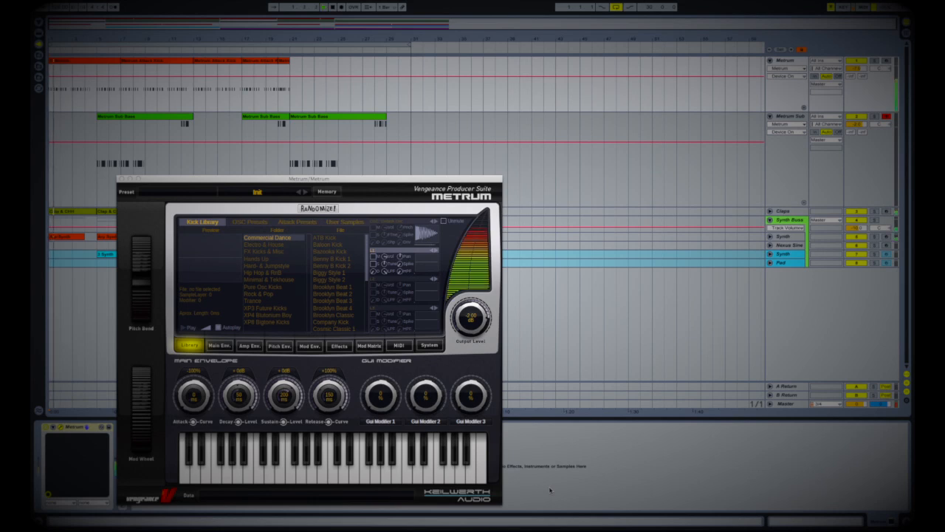
Step: View the kick's Main and Amp envelopes, then the sub bass's Pitch, Amp and Mod envelopes
left_click(220, 346)
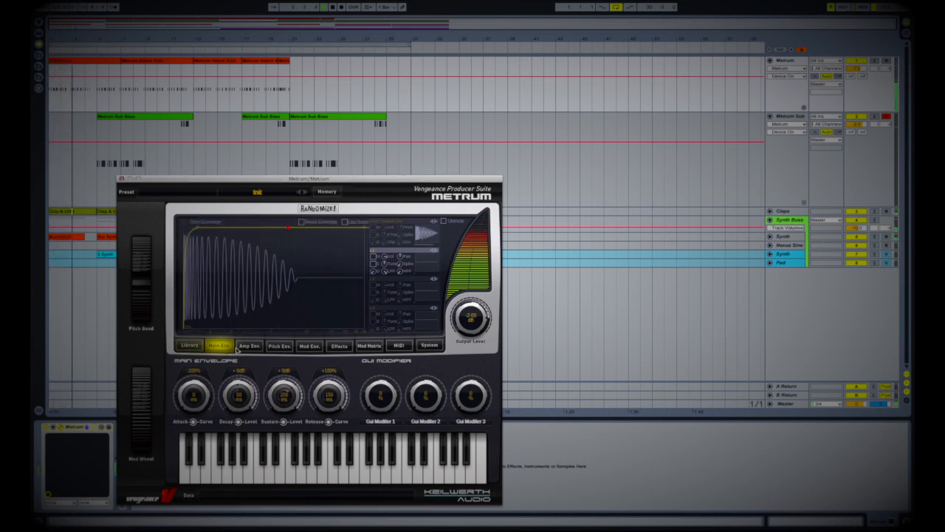
left_click(248, 346)
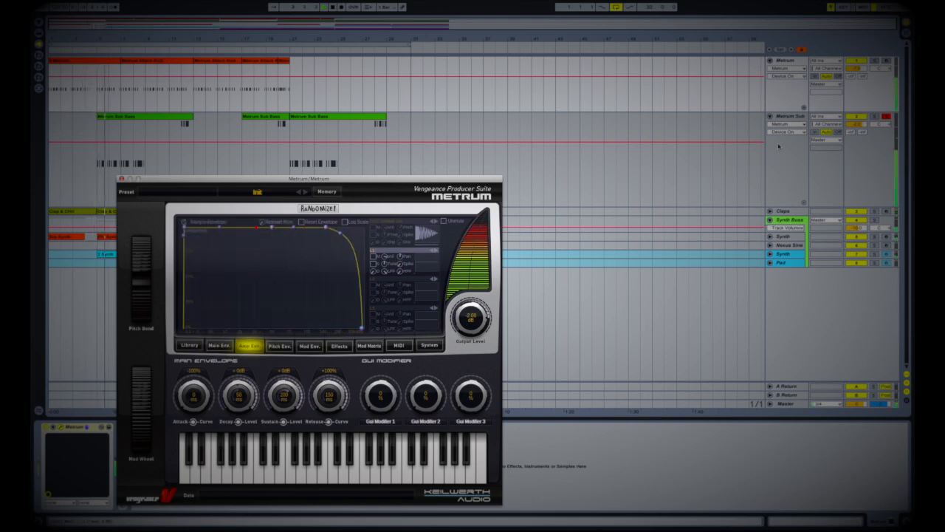
left_click(789, 117)
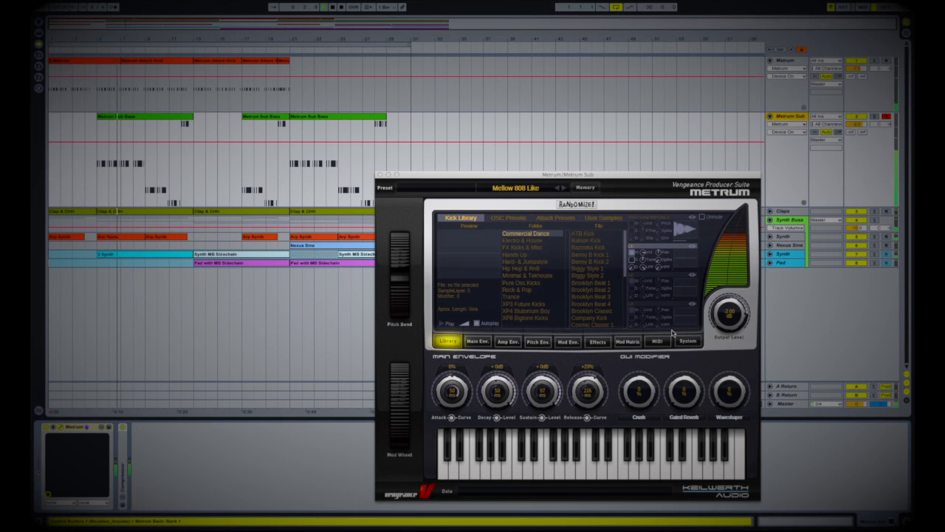
left_click(532, 344)
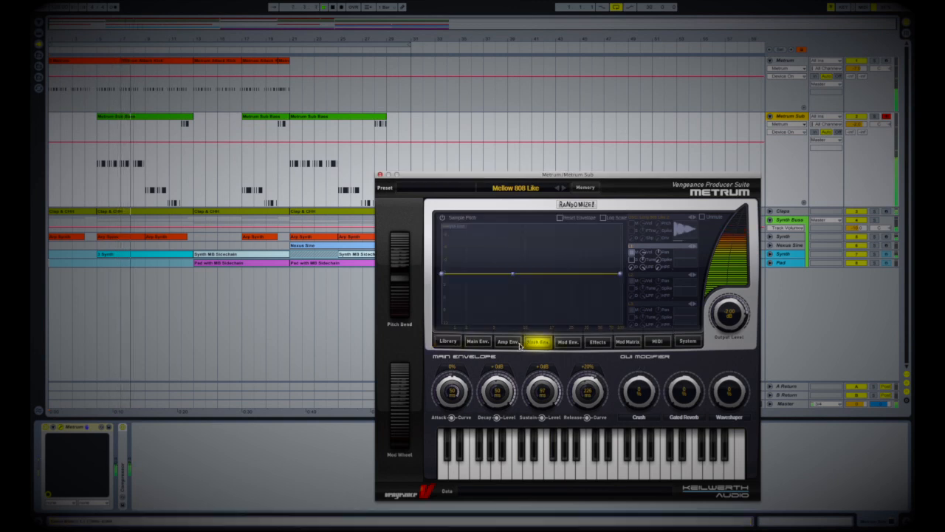
left_click(515, 345)
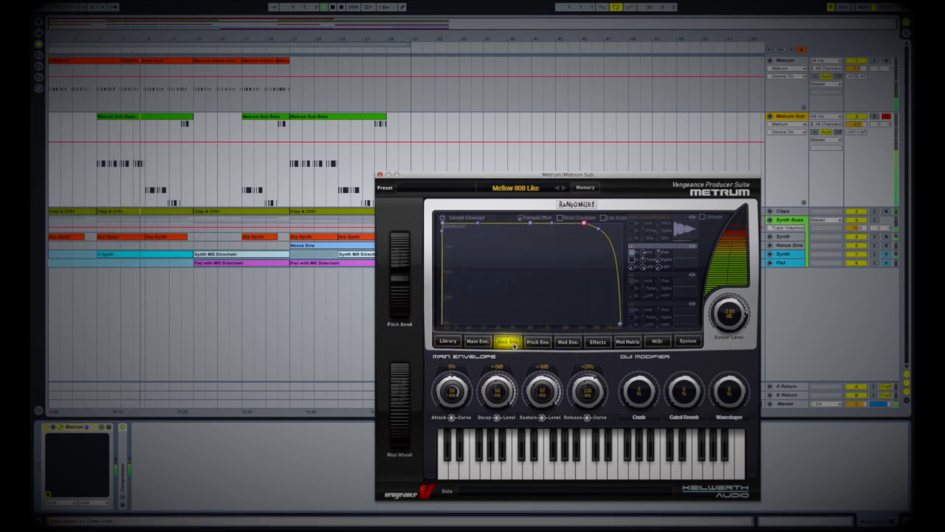
left_click(568, 342)
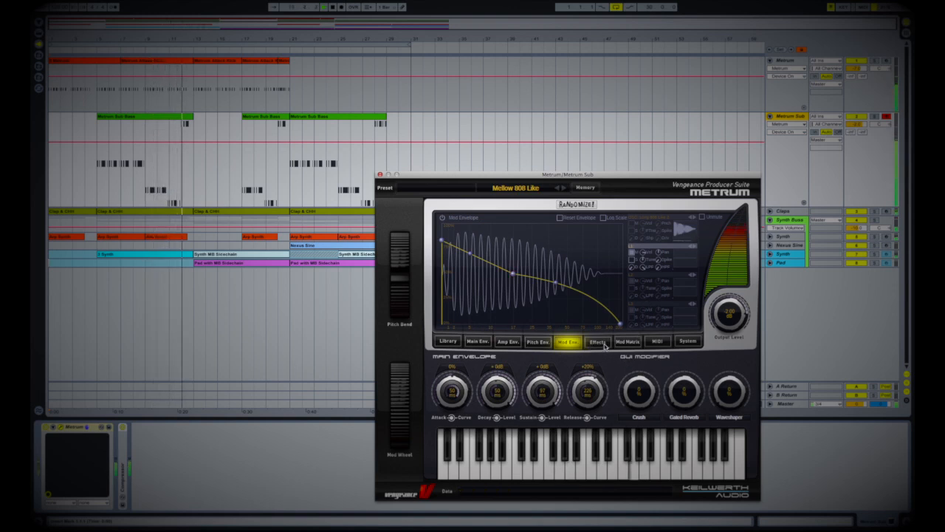
Step: Compare the Effects and EQ pages of the sub bass and kick, including the sub's Mod Matrix
left_click(600, 343)
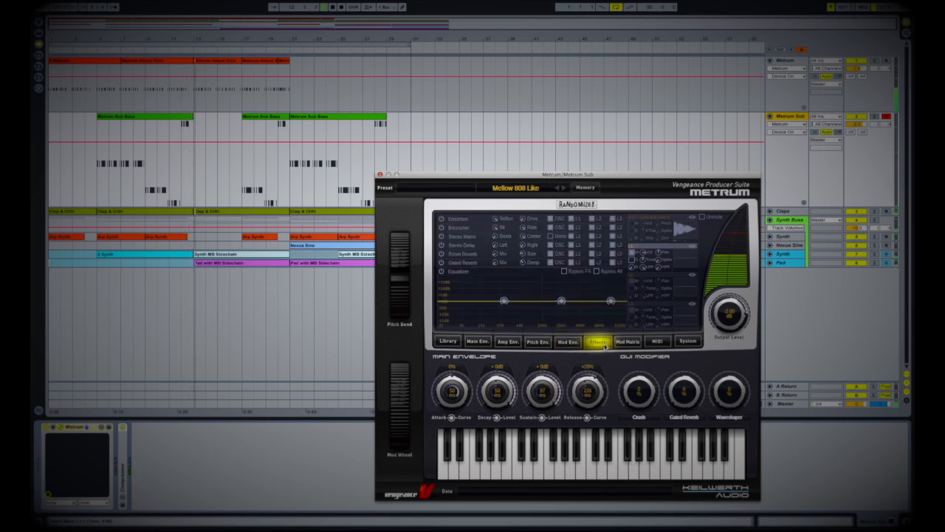
left_click(628, 342)
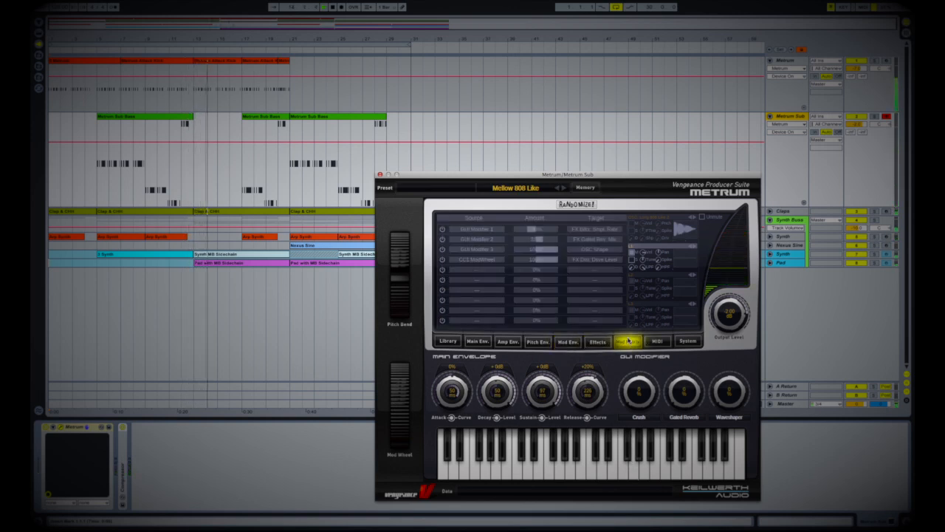
left_click(789, 61)
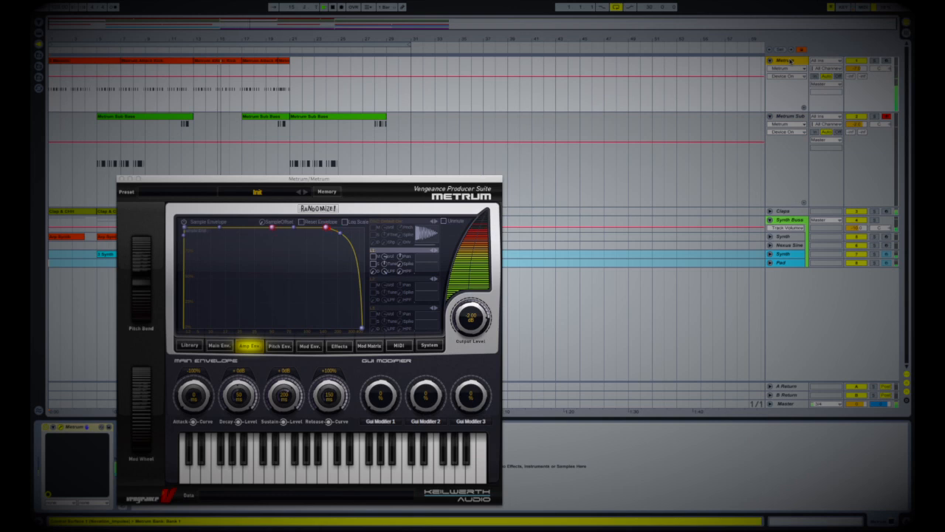
left_click(338, 347)
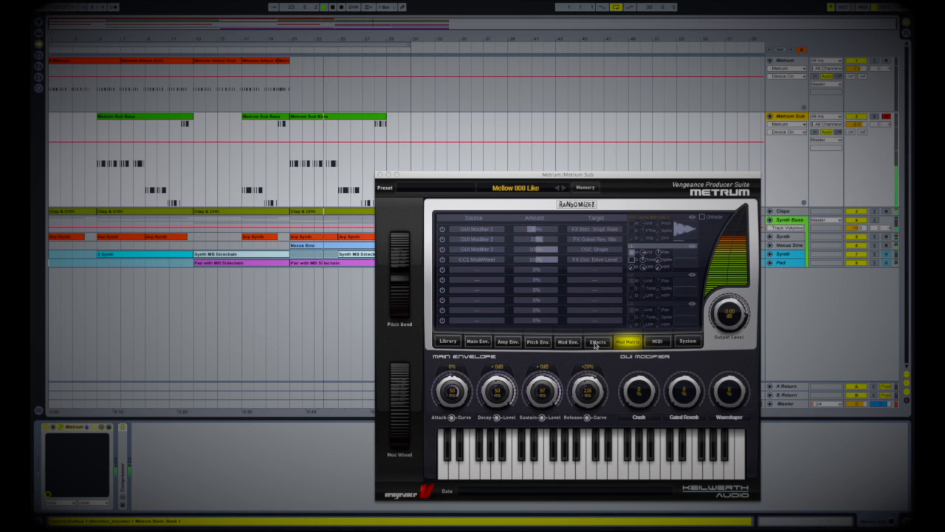
left_click(596, 344)
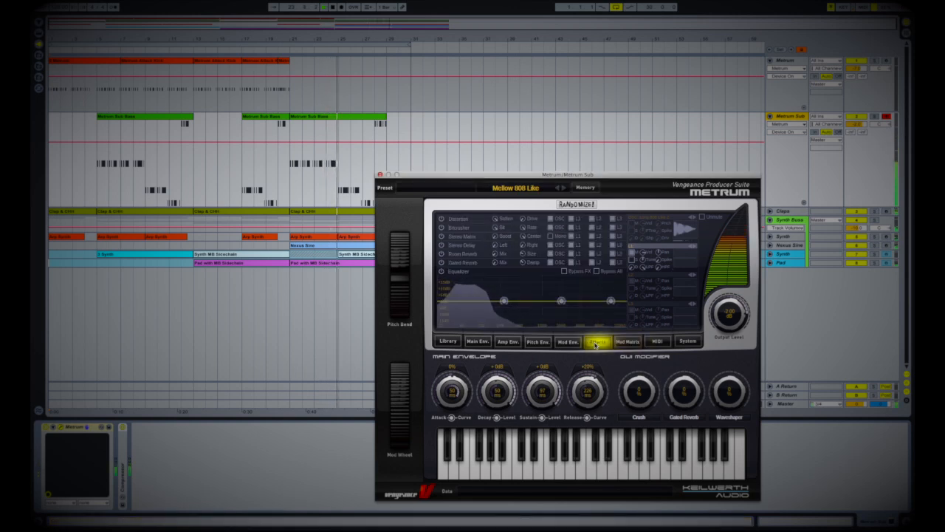